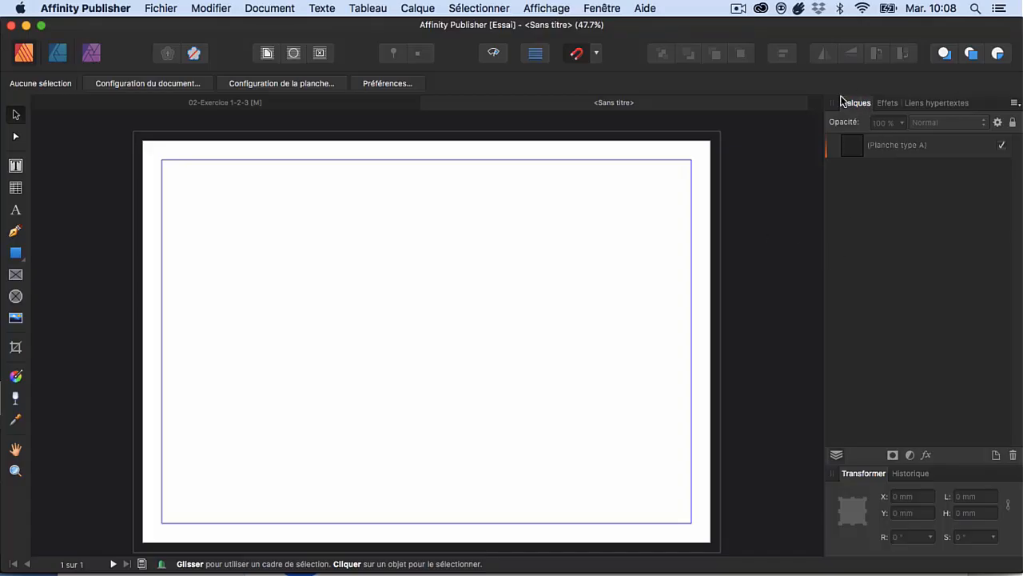
click(554, 8)
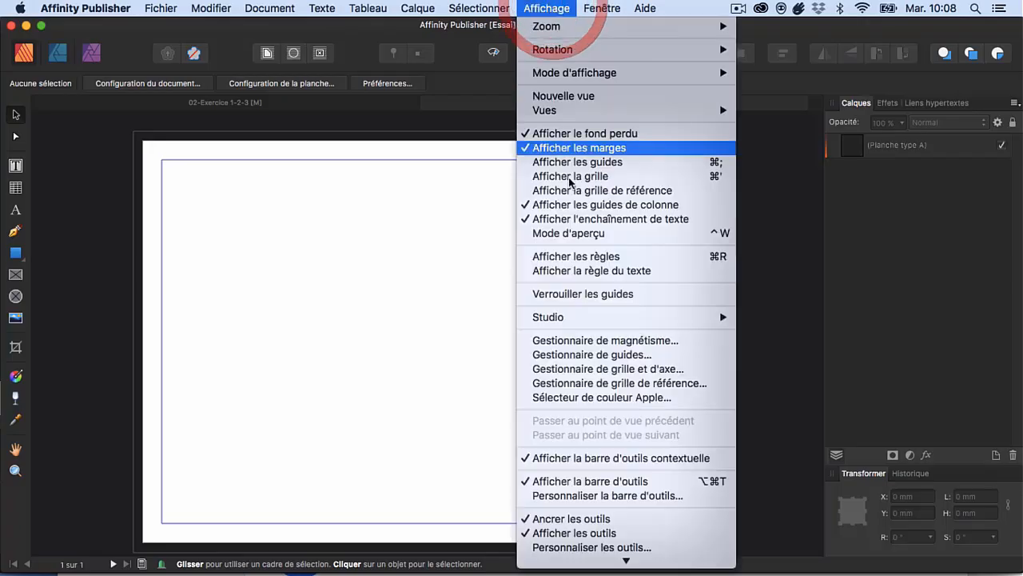
mouse_move(587, 317)
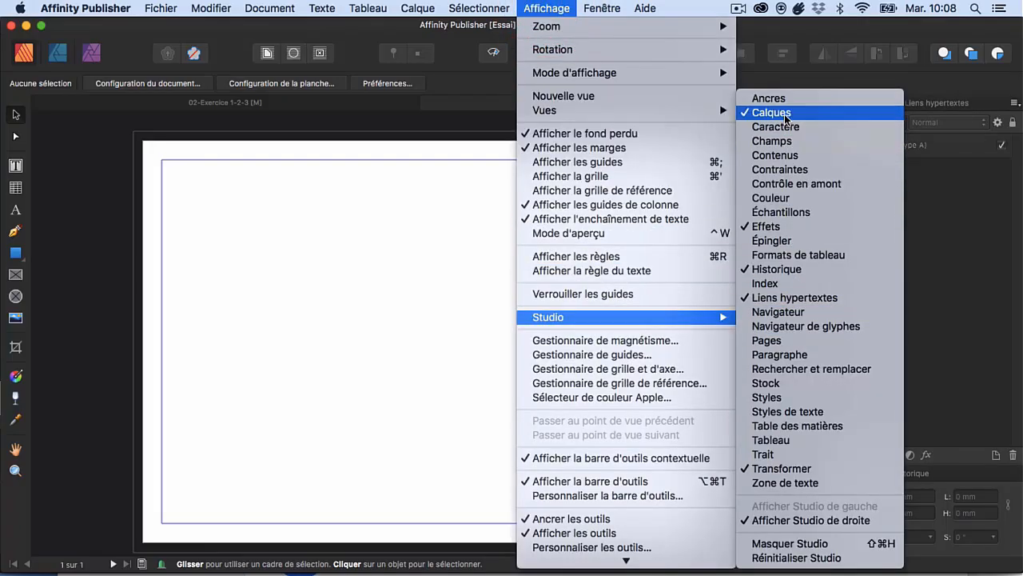
click(965, 266)
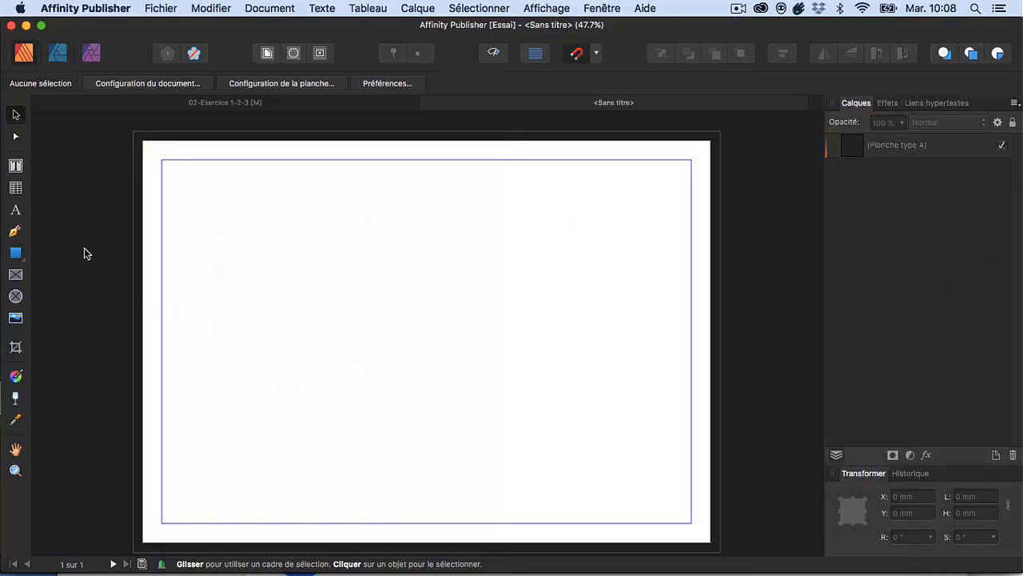
Step: Add the artistic text "TEXTE" at about 120 pt near the page's upper edge
click(16, 212)
drag(254, 198, 273, 238)
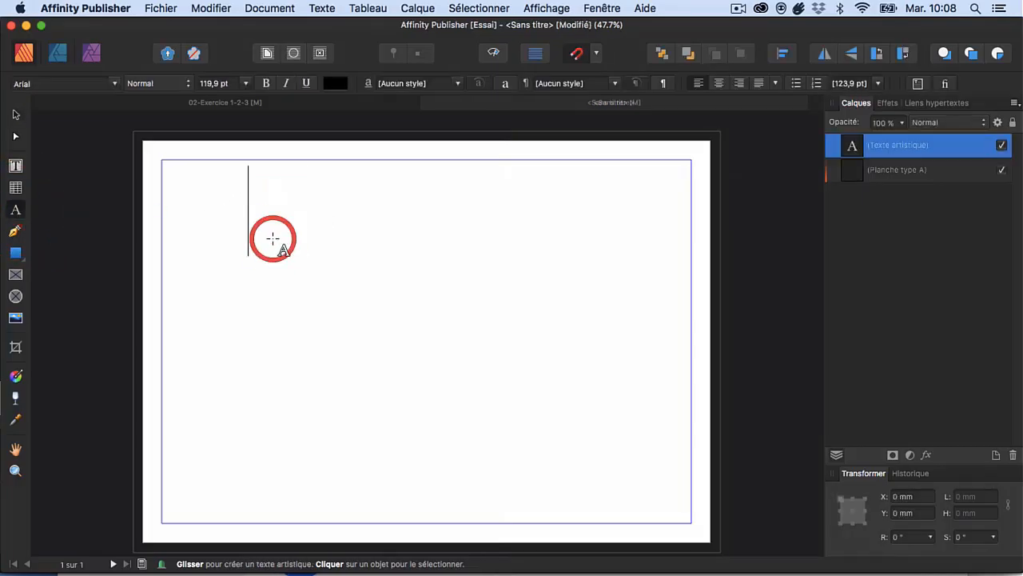
text(TEXTE)
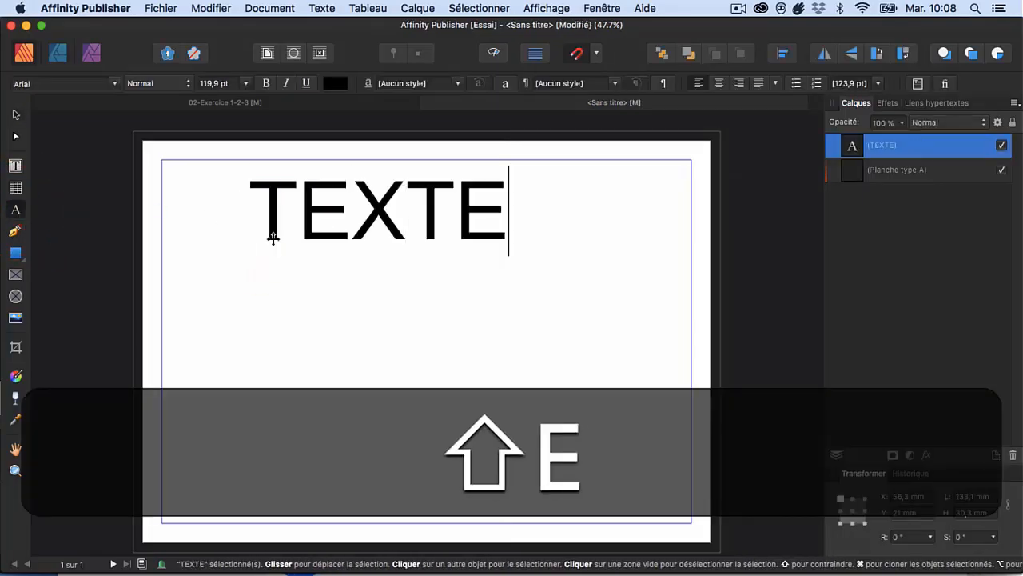
key(Escape)
click(16, 114)
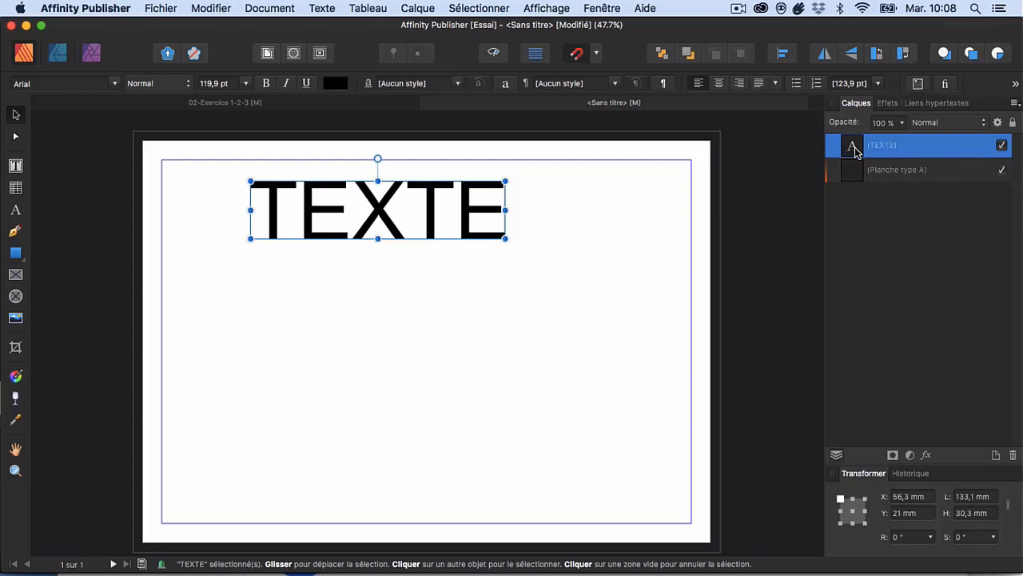
Step: Rename the text layer as "titre" and deselect it
double_click(883, 148)
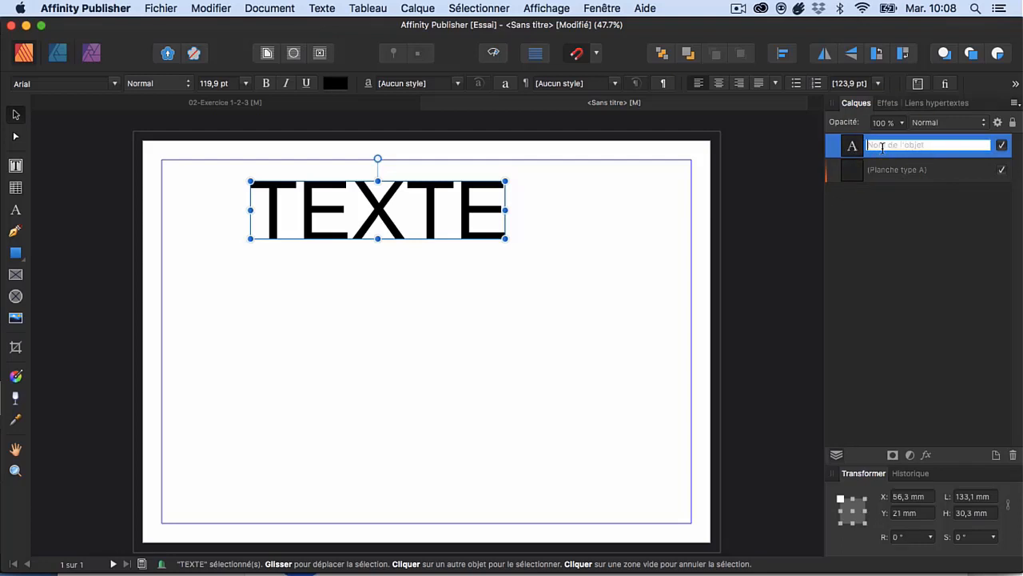
text(Ecrei)
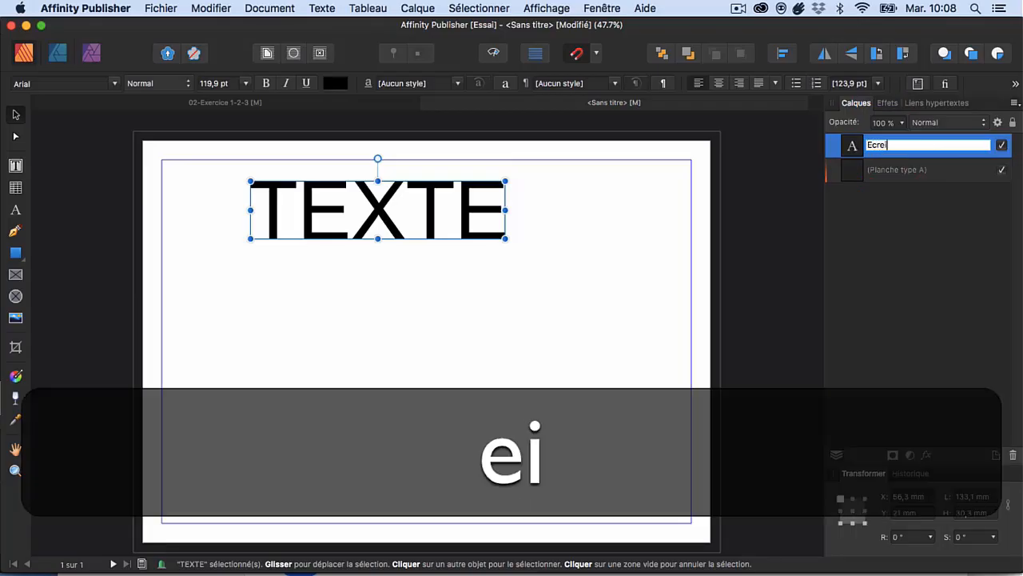
key(BackSpace)
key(BackSpace)
key(BackSpace)
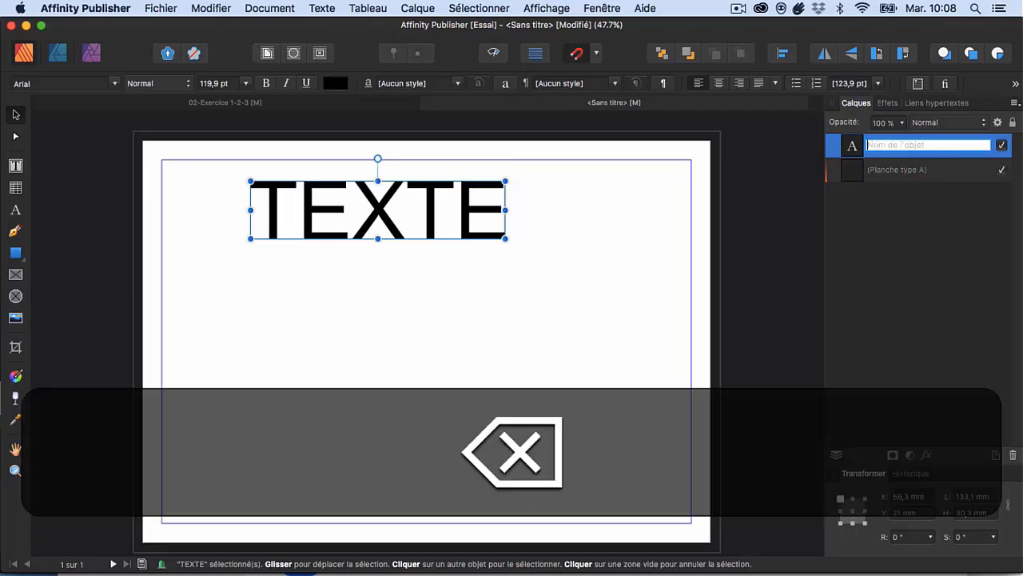
text(titre)
click(948, 231)
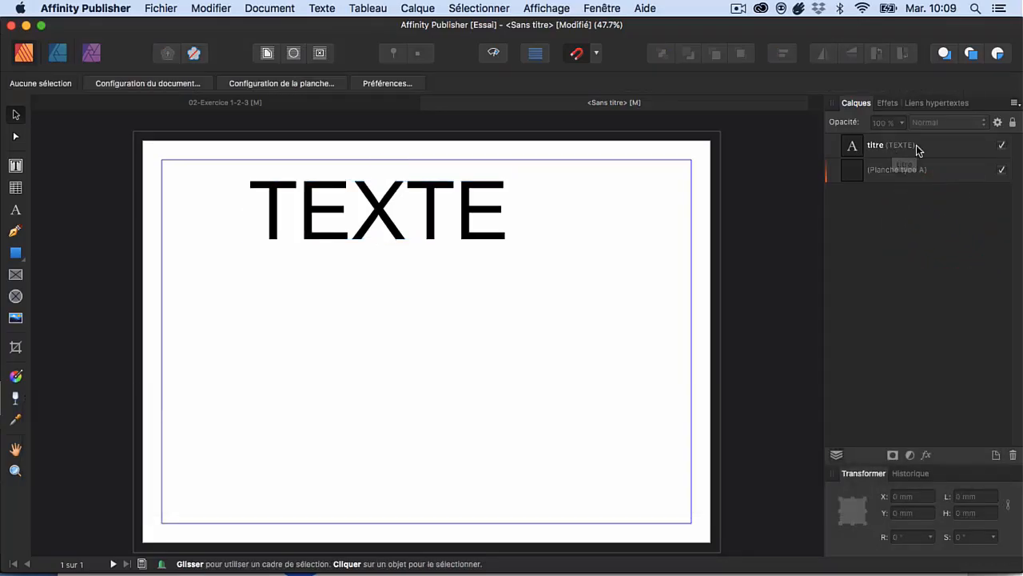
Step: Change the wording of the title text to "TEXTES"
double_click(500, 212)
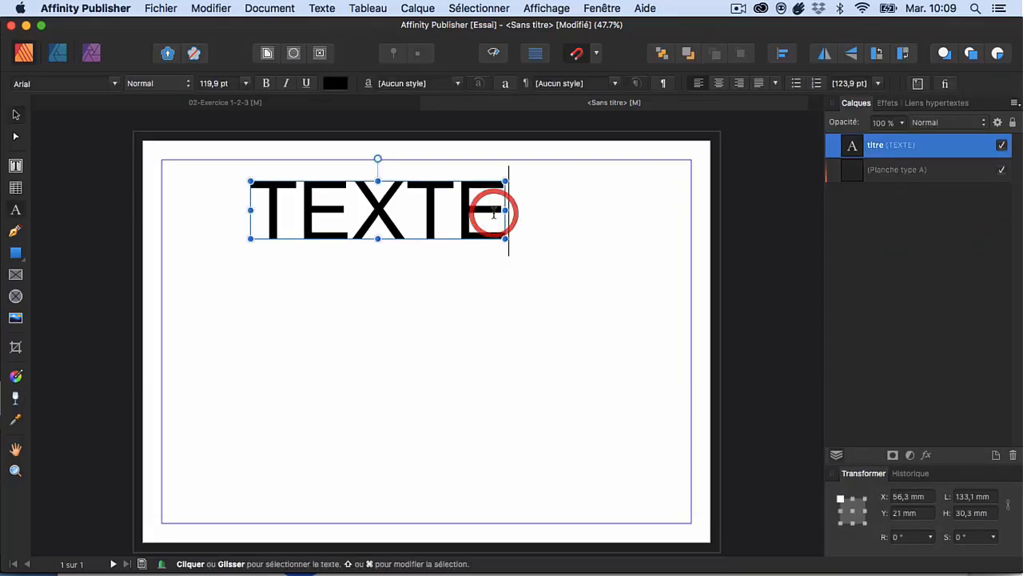
click(500, 211)
text(S)
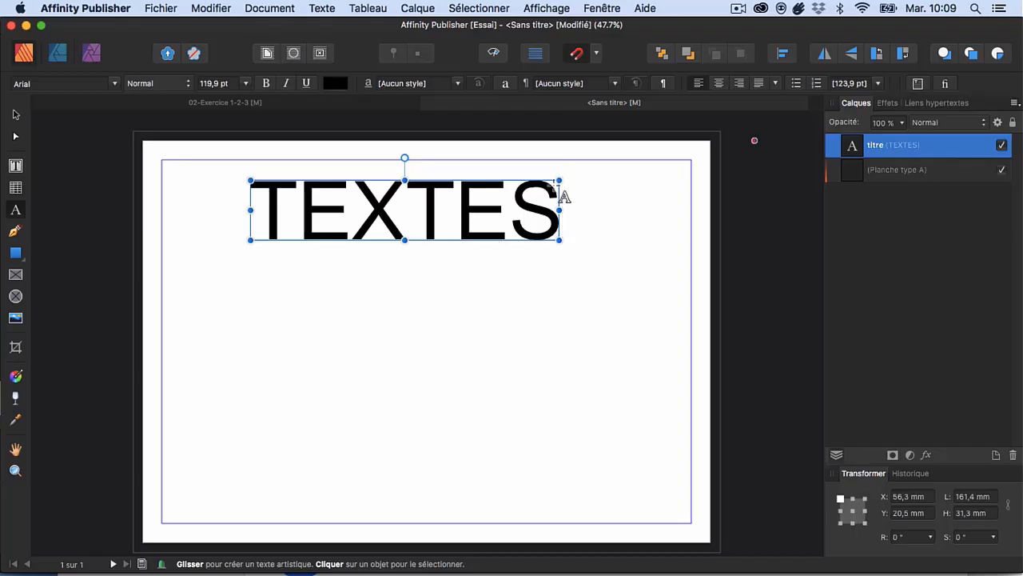
click(16, 115)
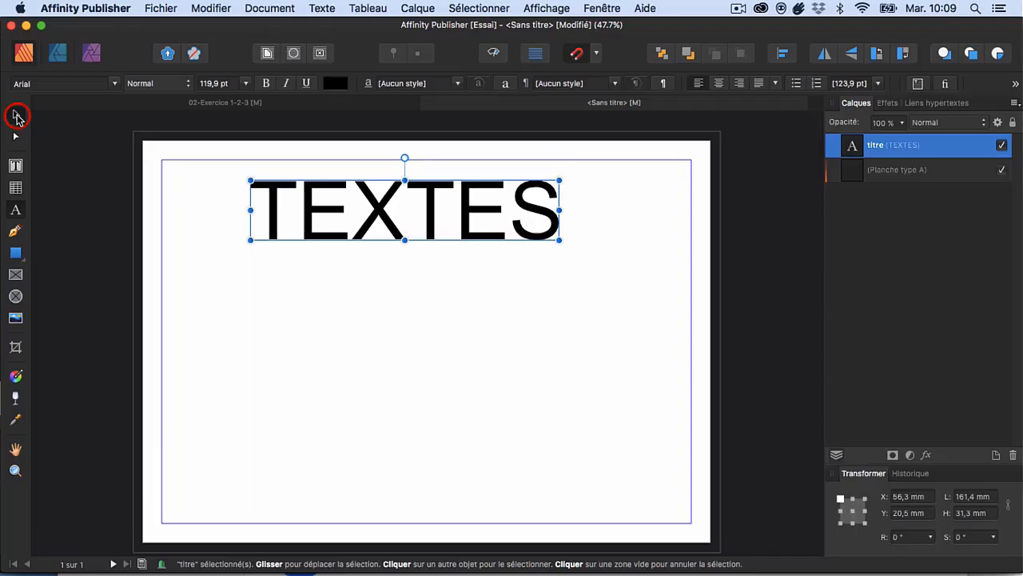
Step: Draw a rectangle about 161 × 21 mm directly below the title, matching its width, and fill it with red
click(18, 254)
drag(250, 265, 558, 305)
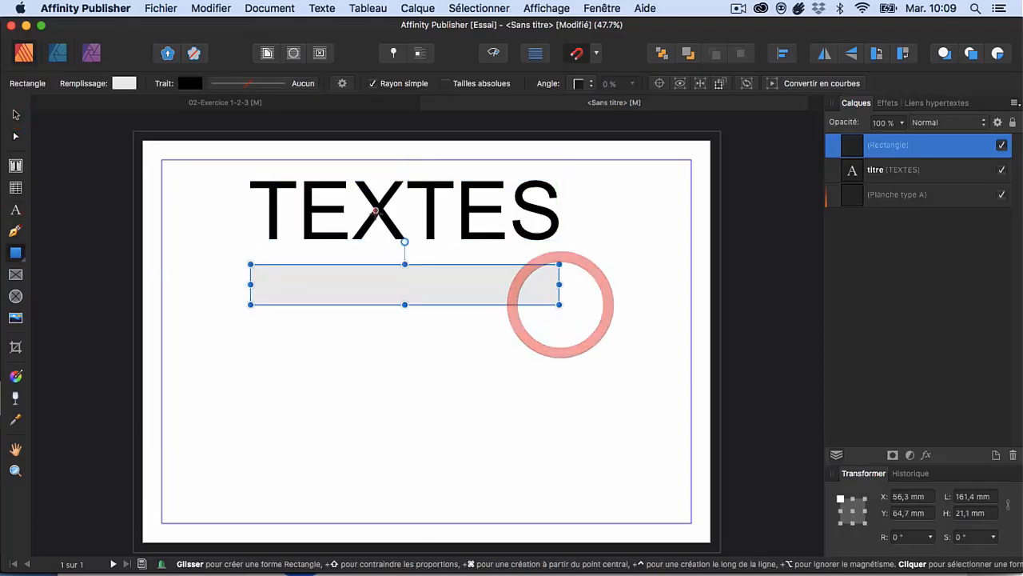
click(124, 83)
click(273, 199)
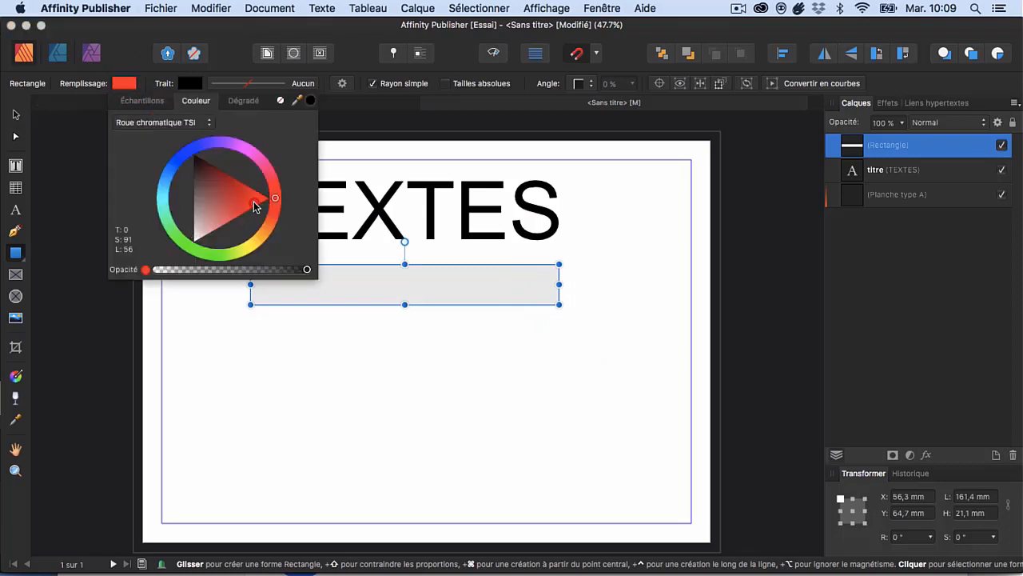
Step: Move the red rectangle up so it covers the lower edge of the title, and deselect it
click(16, 114)
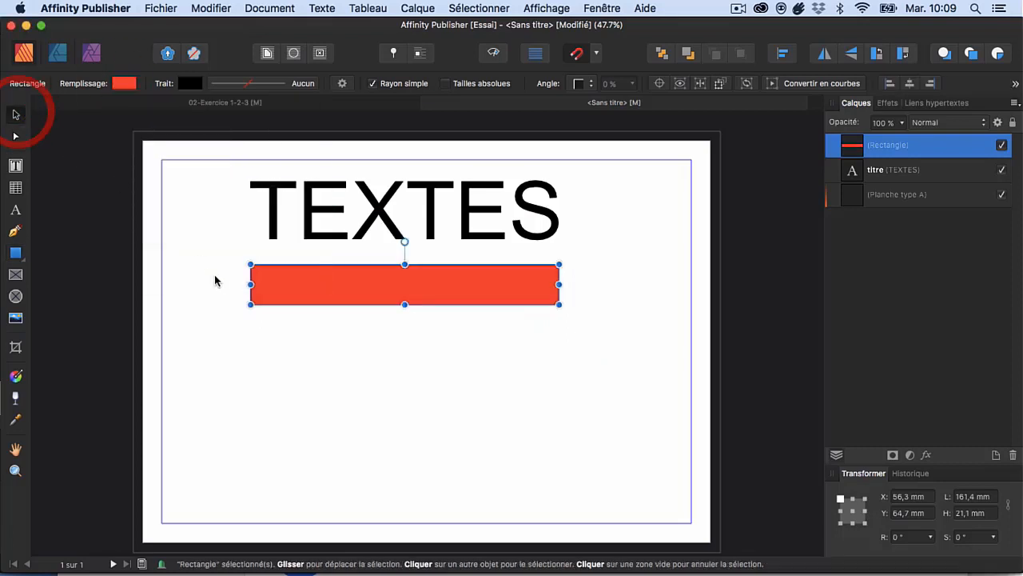
click(310, 352)
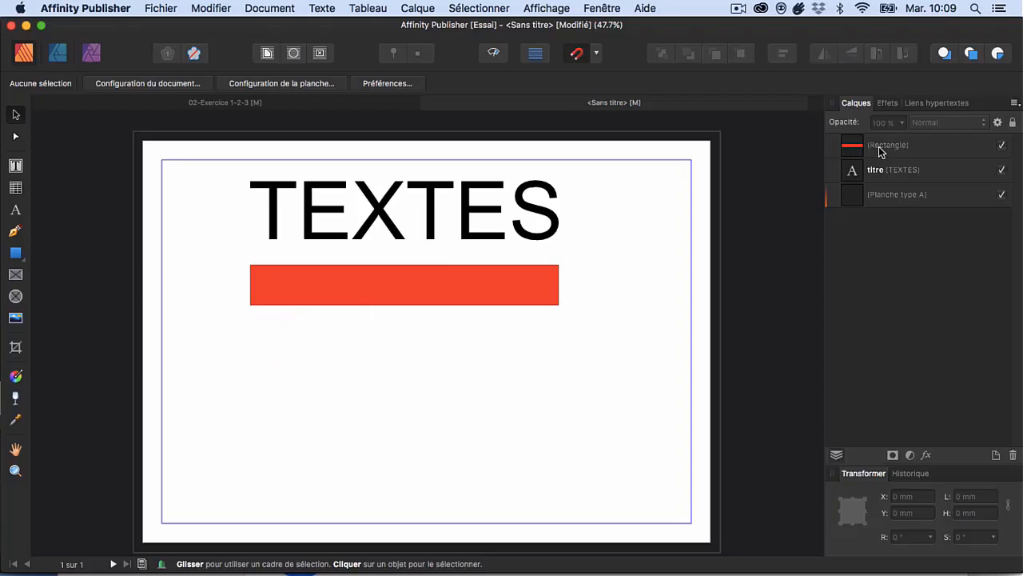
drag(521, 292, 520, 252)
click(538, 322)
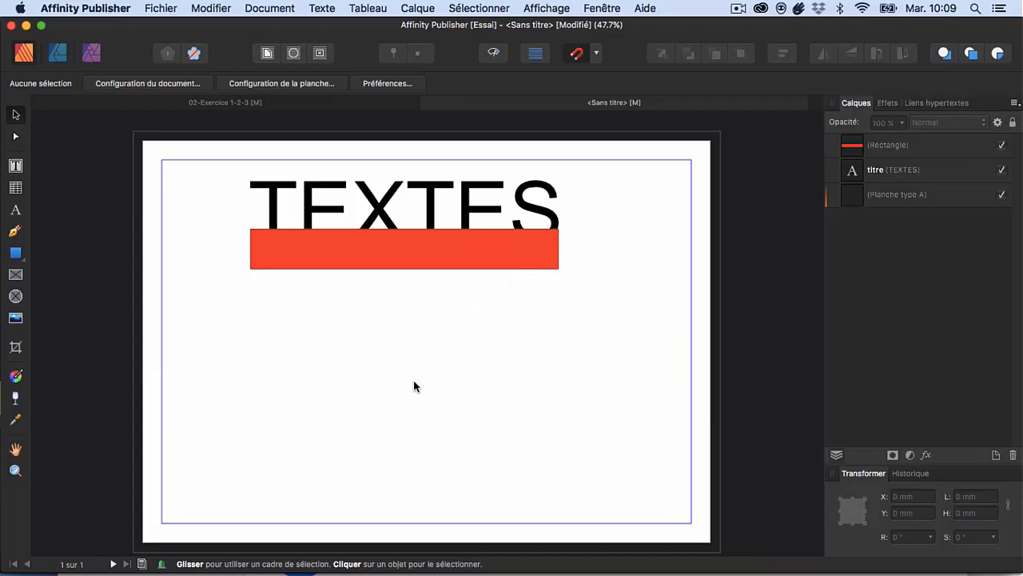
Step: Place the image architecture-buildings-business-city-290595 from the Téléchargements folder below the red rectangle, about 161 × 84 mm in size
key(shift+super+m)
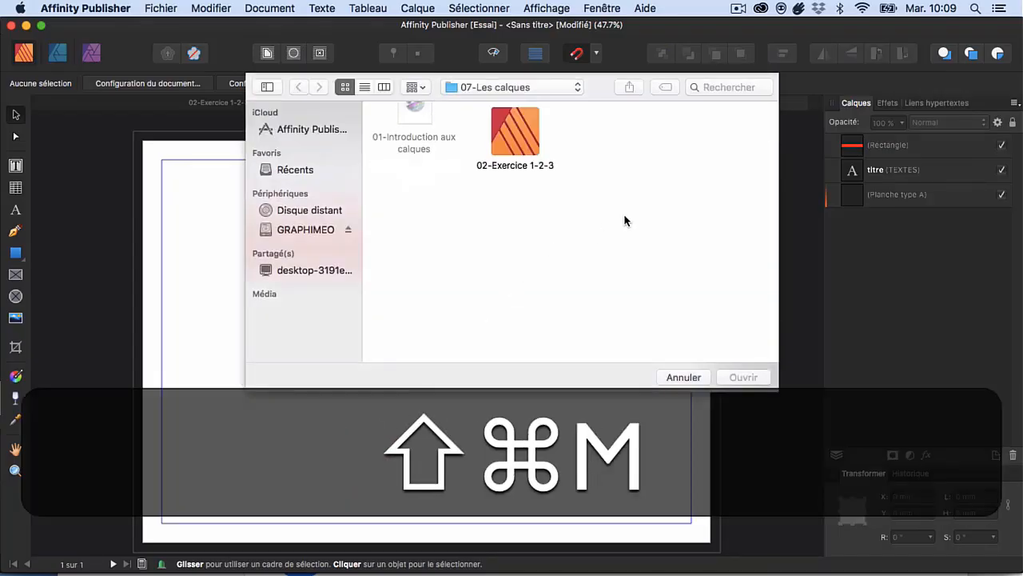
click(504, 90)
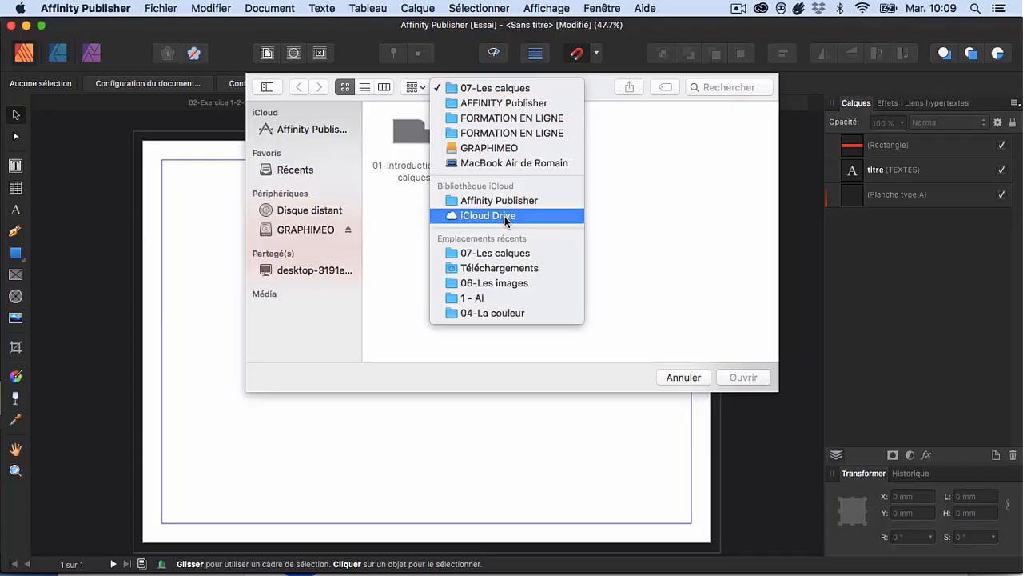
click(511, 268)
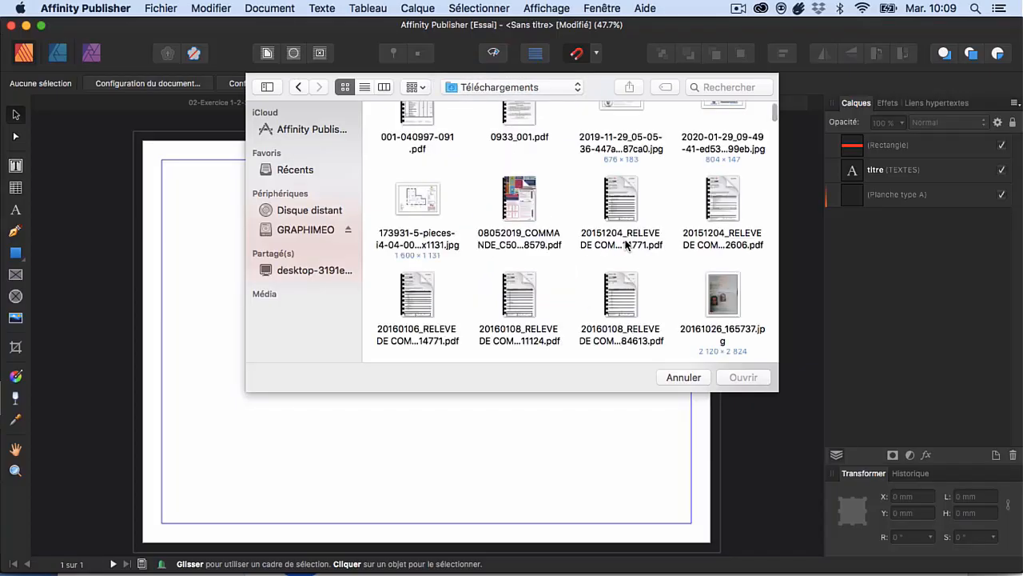
scroll(627, 246, up, 10)
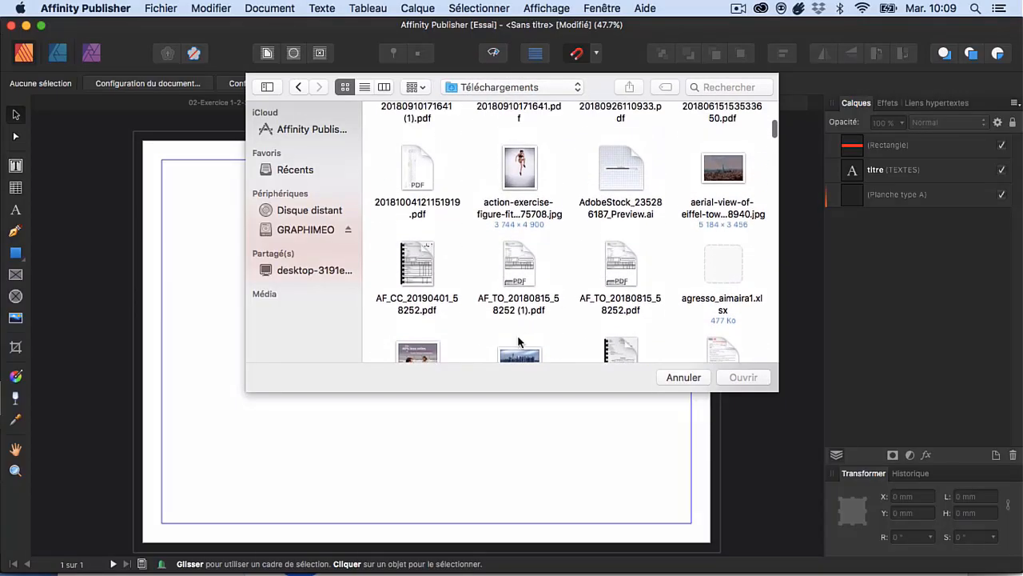
click(519, 352)
click(743, 377)
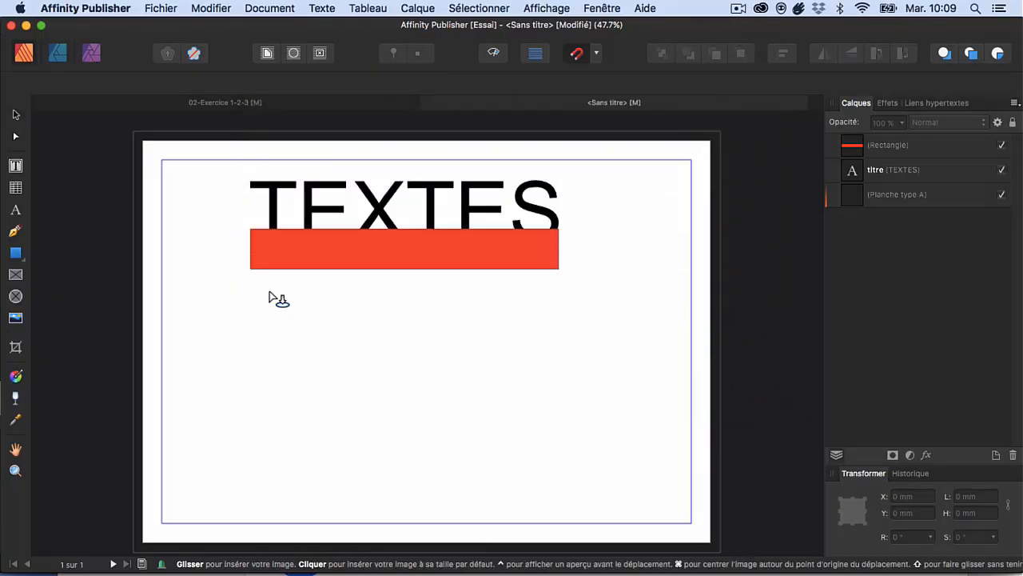
drag(250, 288, 569, 433)
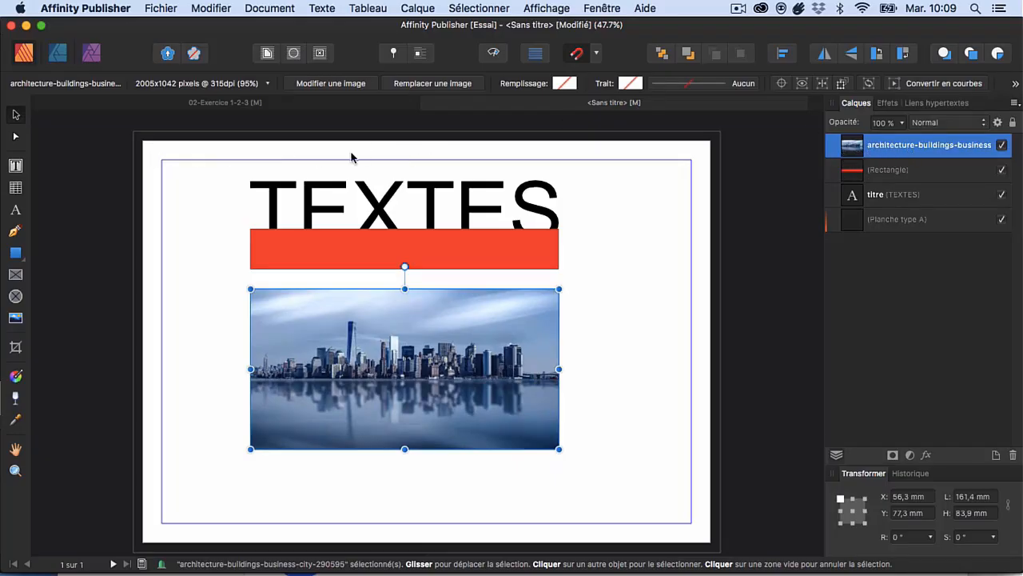
Step: Rename the placed image's layer as "City" and deselect it
click(893, 147)
double_click(904, 149)
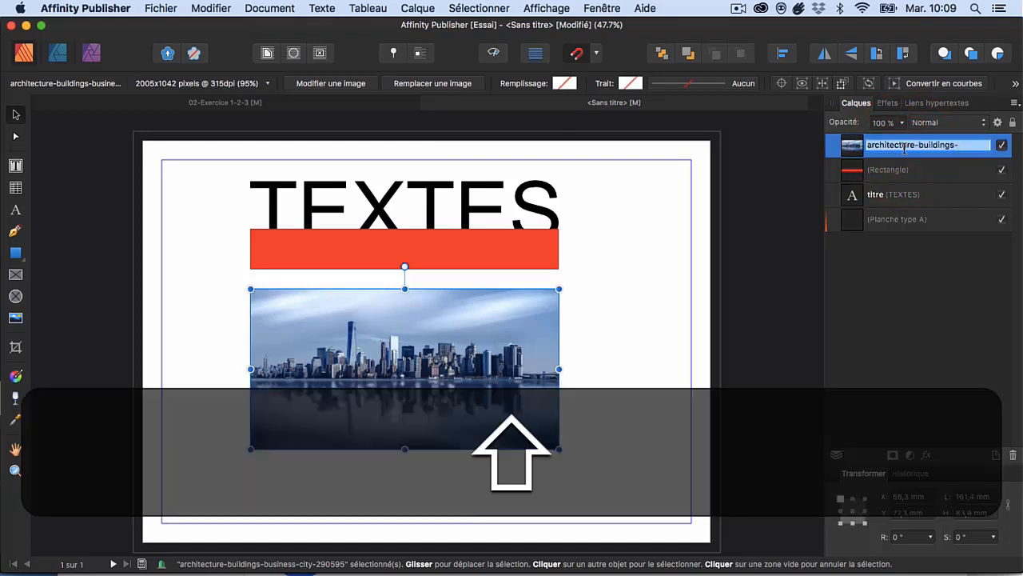
text(City)
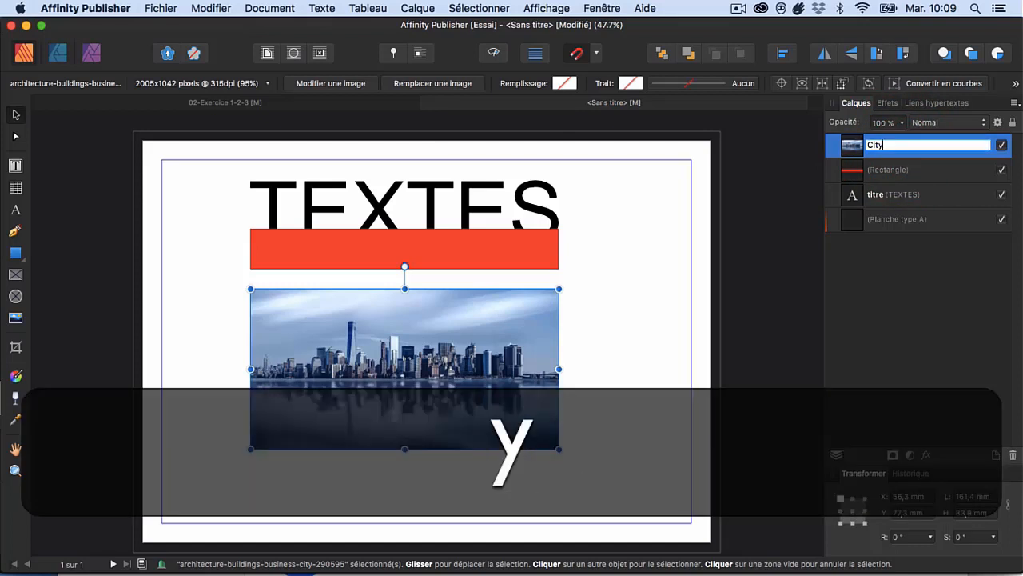
click(951, 302)
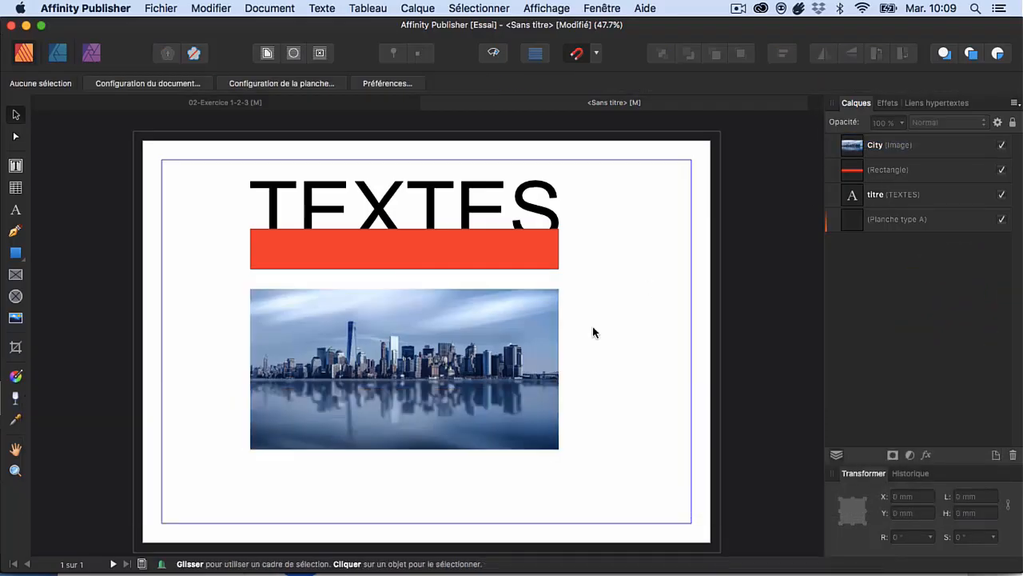
Step: Move the city image down to about Y 93 mm and the red rectangle down to about Y 57 mm, clear of the title
mouse_move(502, 360)
mouse_down()
mouse_move(502, 333)
mouse_move(635, 235)
mouse_move(474, 239)
mouse_move(482, 228)
mouse_move(484, 390)
mouse_up()
click(614, 317)
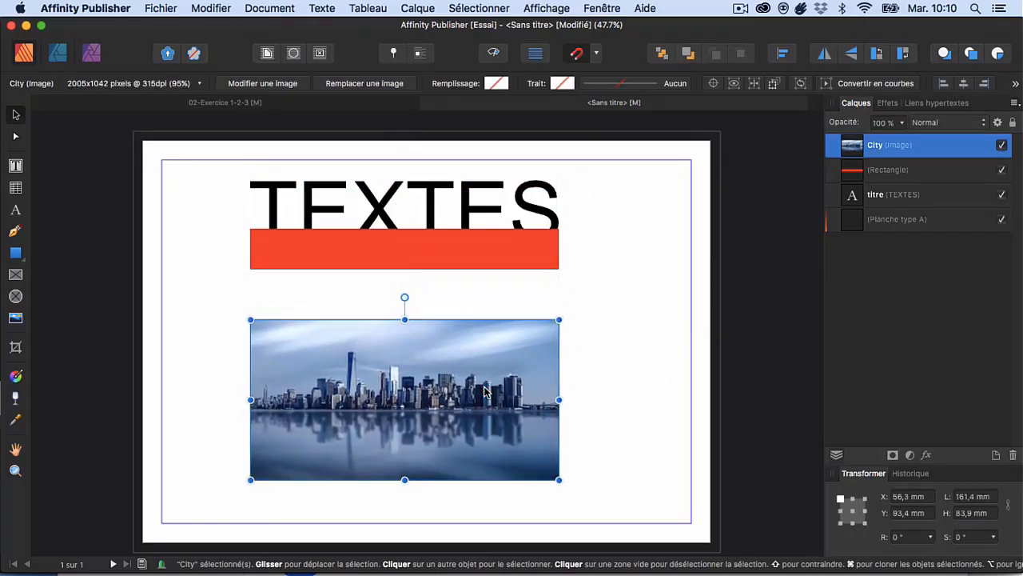
drag(505, 258, 505, 280)
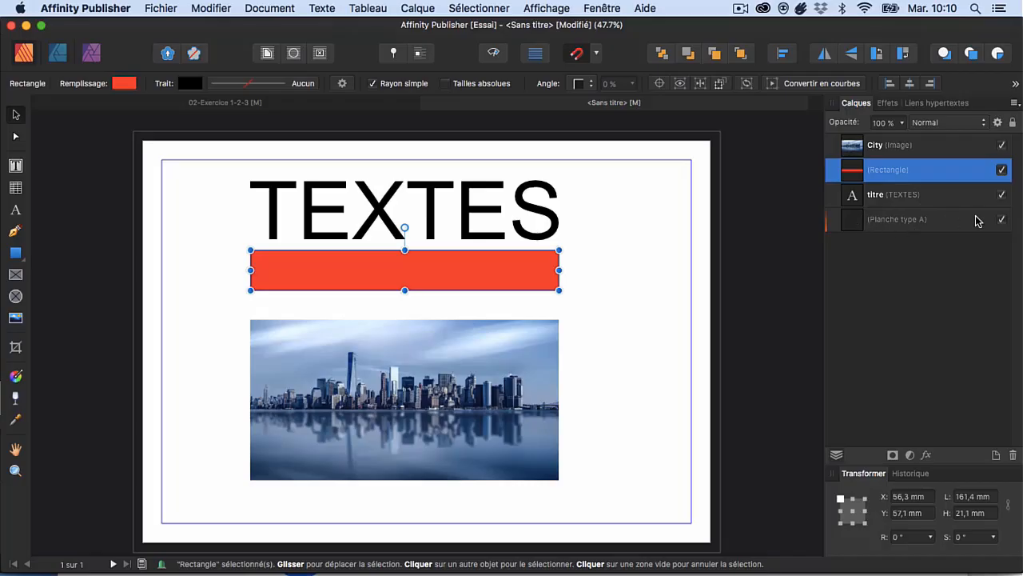
Step: Try drawing small rectangles over the city image with the red rectangle's layer selected, undoing each one
click(1004, 222)
click(15, 253)
drag(379, 399, 474, 455)
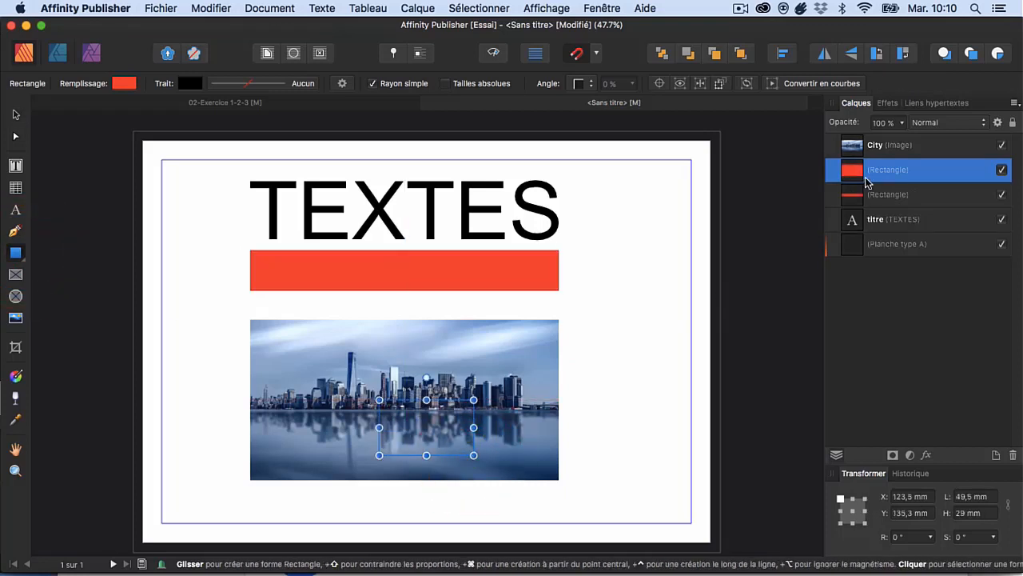
click(15, 114)
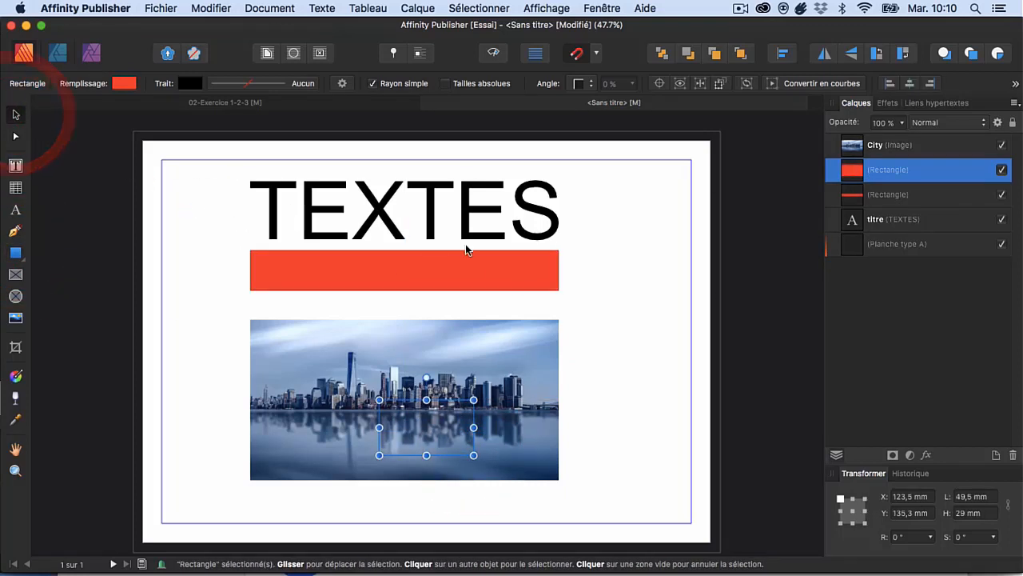
key(super+z)
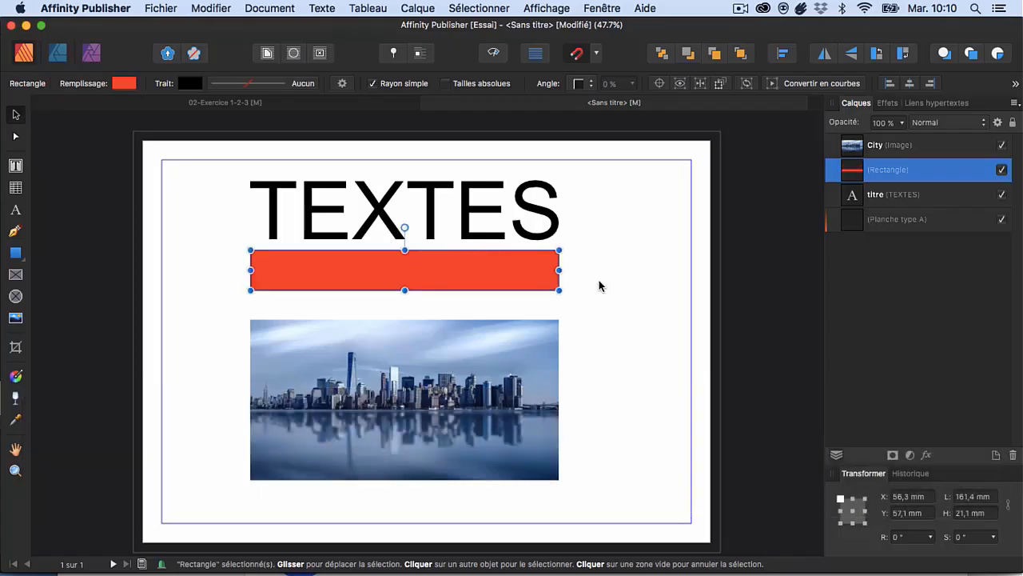
click(16, 253)
mouse_move(346, 371)
mouse_down()
mouse_move(431, 391)
mouse_move(456, 425)
mouse_up()
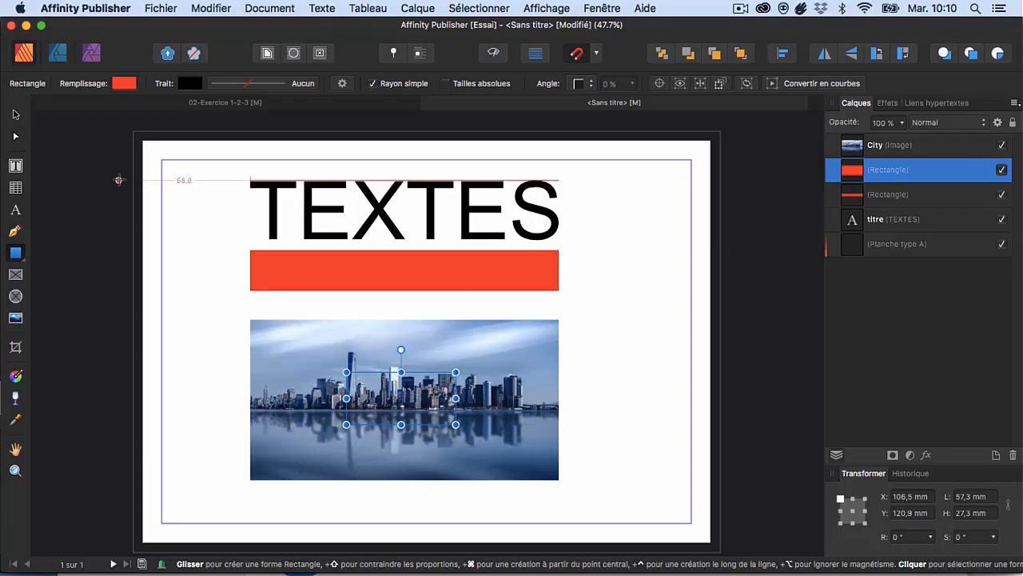
key(super+z)
Step: Draw a red rectangle about 77 × 40 mm over the city image with the City layer selected
click(949, 148)
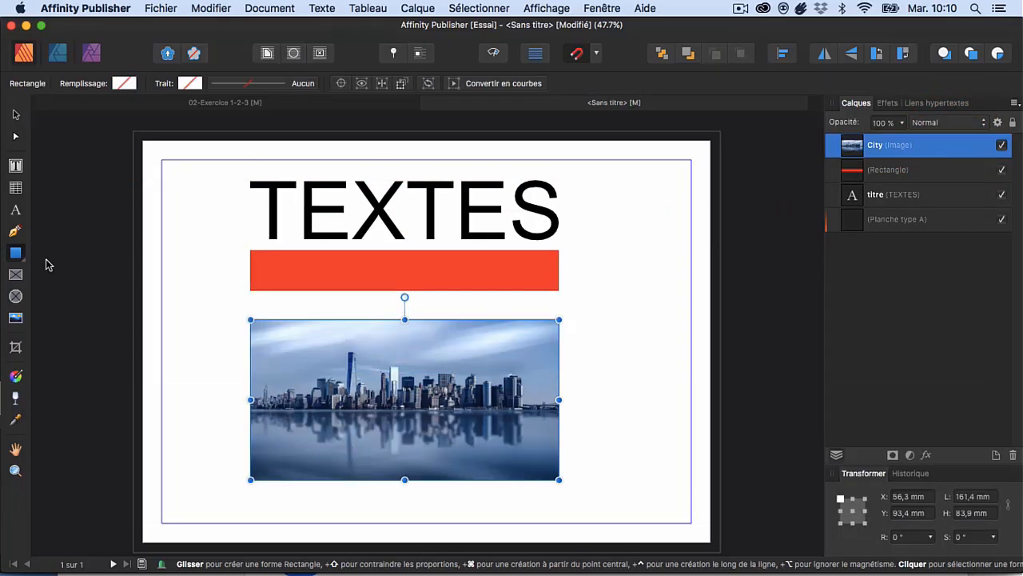
drag(365, 369, 511, 444)
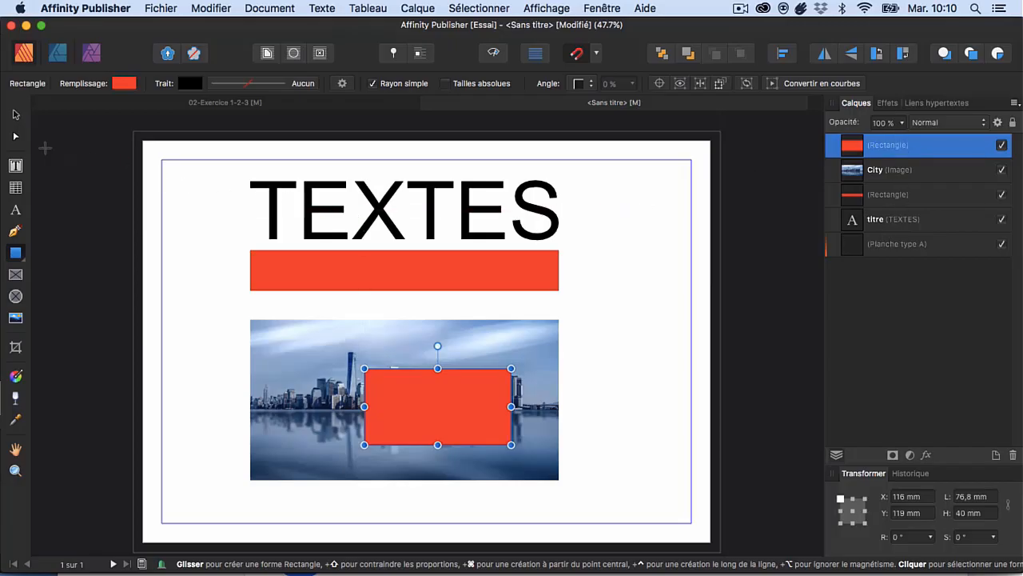
Step: Move the City image to about X 68 mm, Y 97 mm and delete the red rectangle drawn over it
click(16, 116)
drag(312, 384, 334, 390)
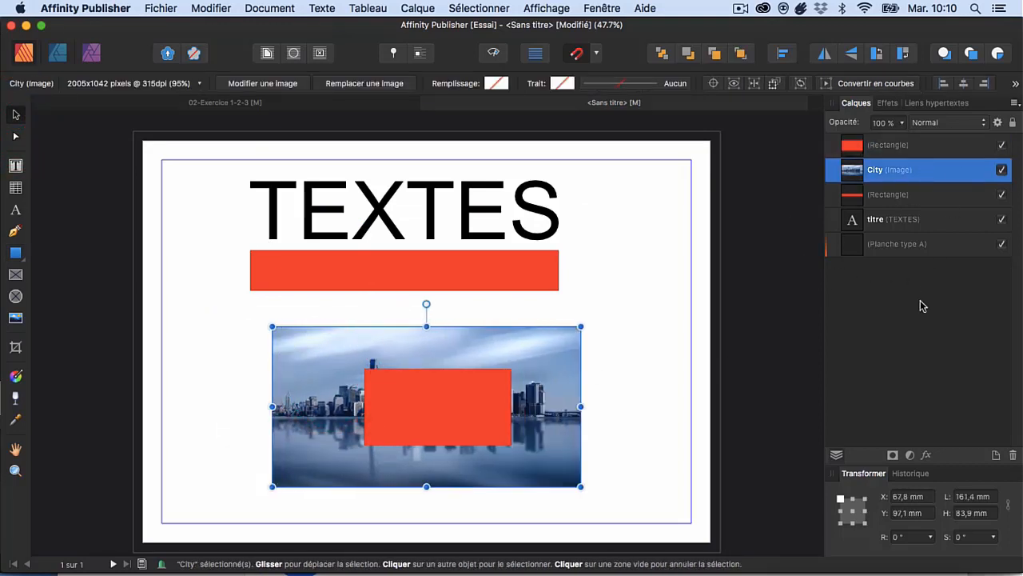
click(458, 402)
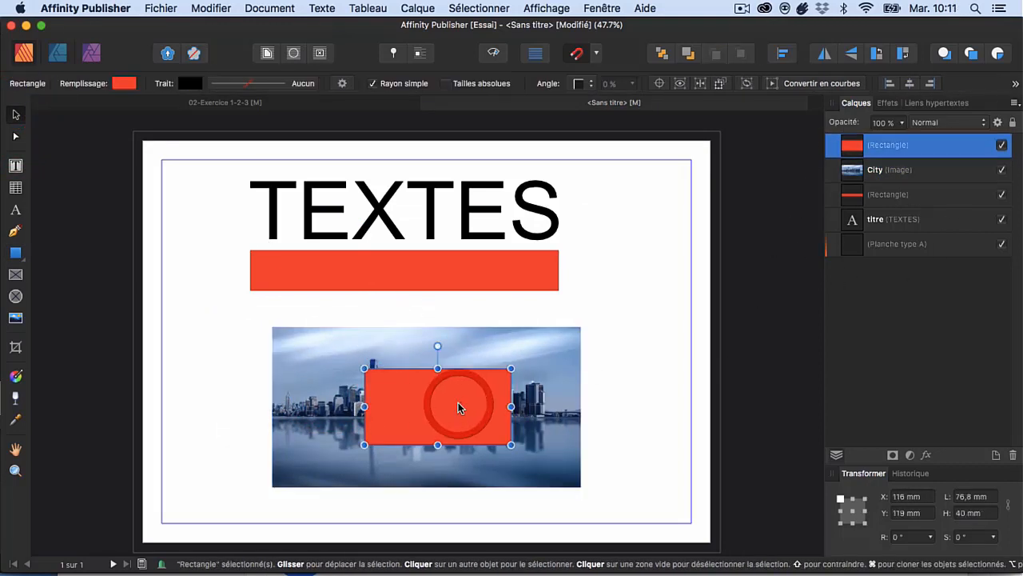
key(BackSpace)
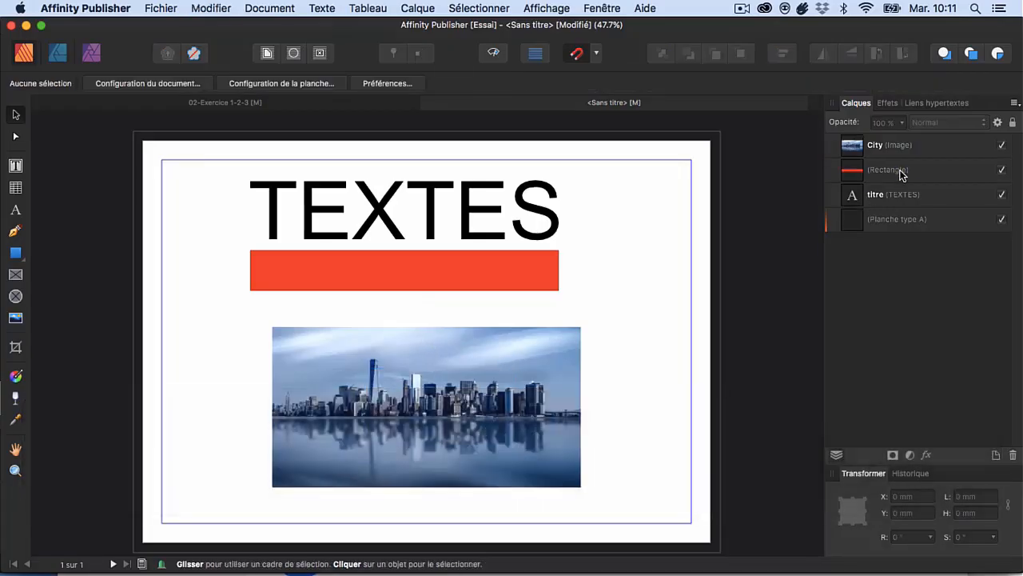
Step: With the red rectangle below the title selected, draw a rectangle about 161 × 11 mm along the City image's lower edge
click(901, 174)
click(465, 273)
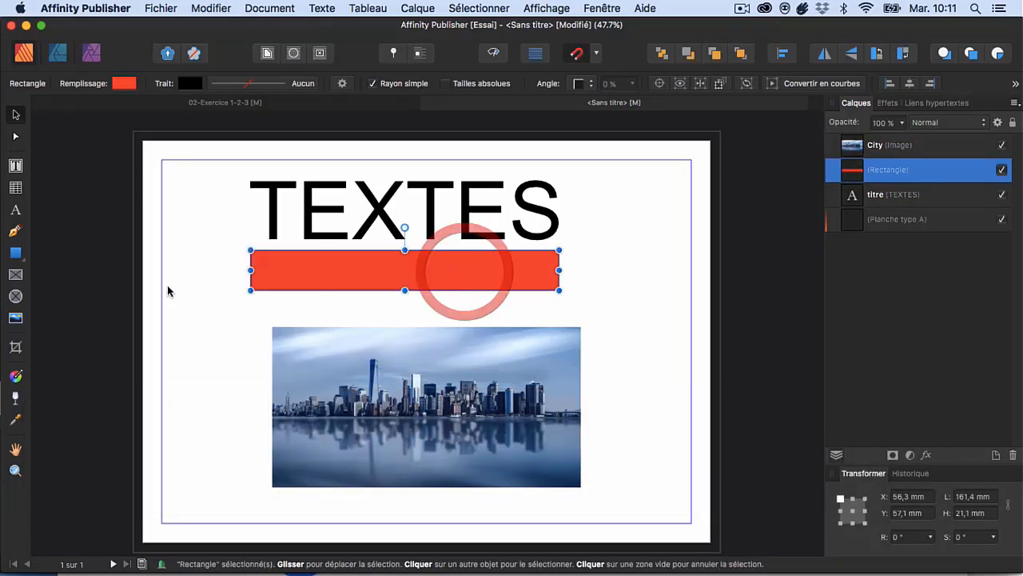
click(15, 252)
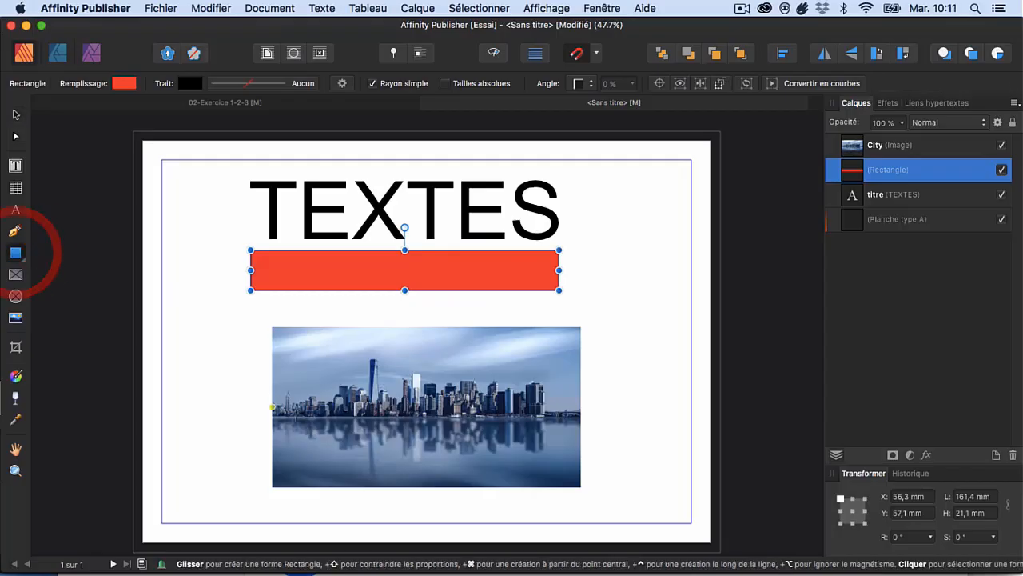
drag(273, 465, 580, 484)
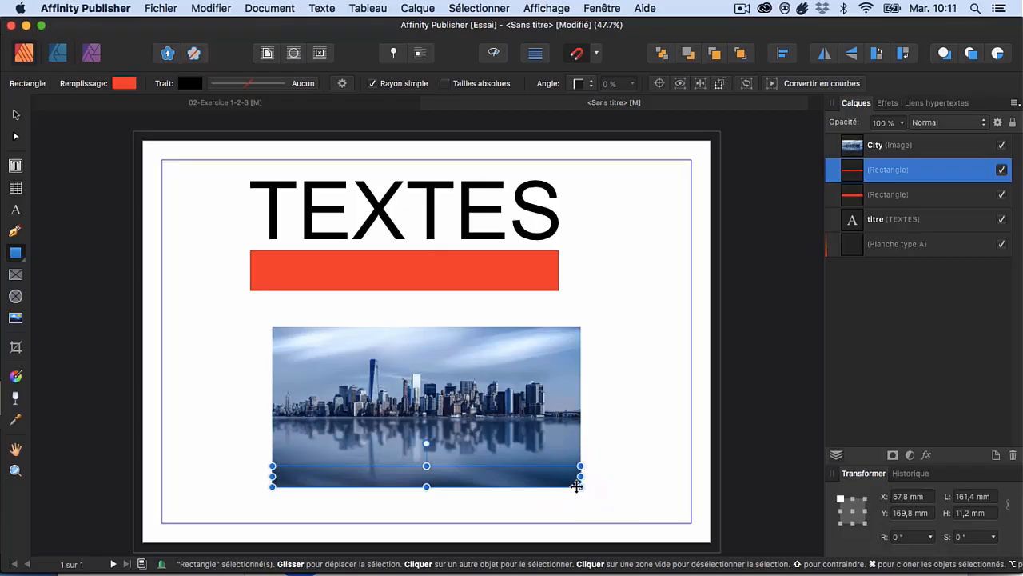
Step: Try drawing another rectangle about 88.5 × 9 mm over the City image, and undo it
drag(272, 433, 441, 449)
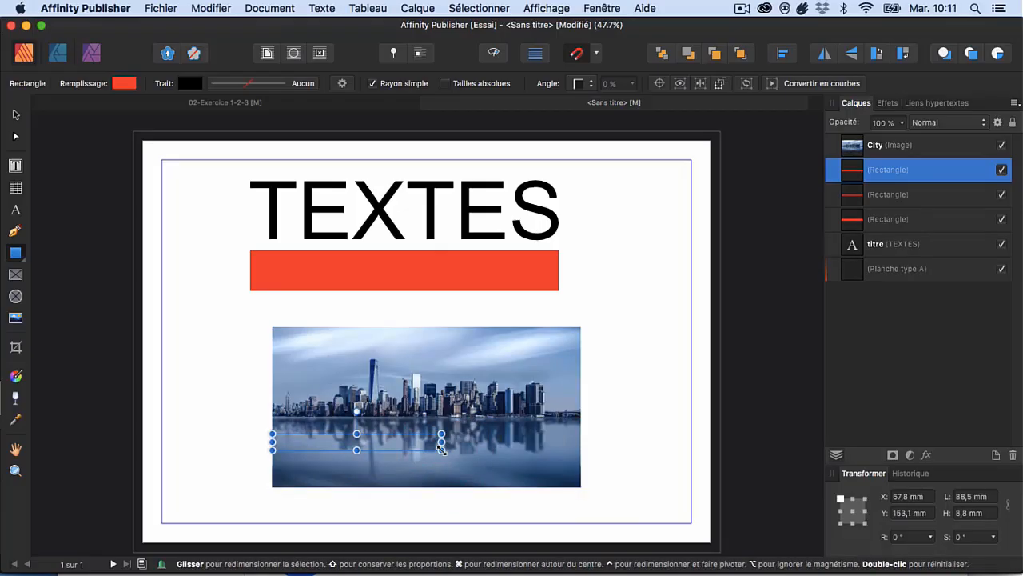
key(super+z)
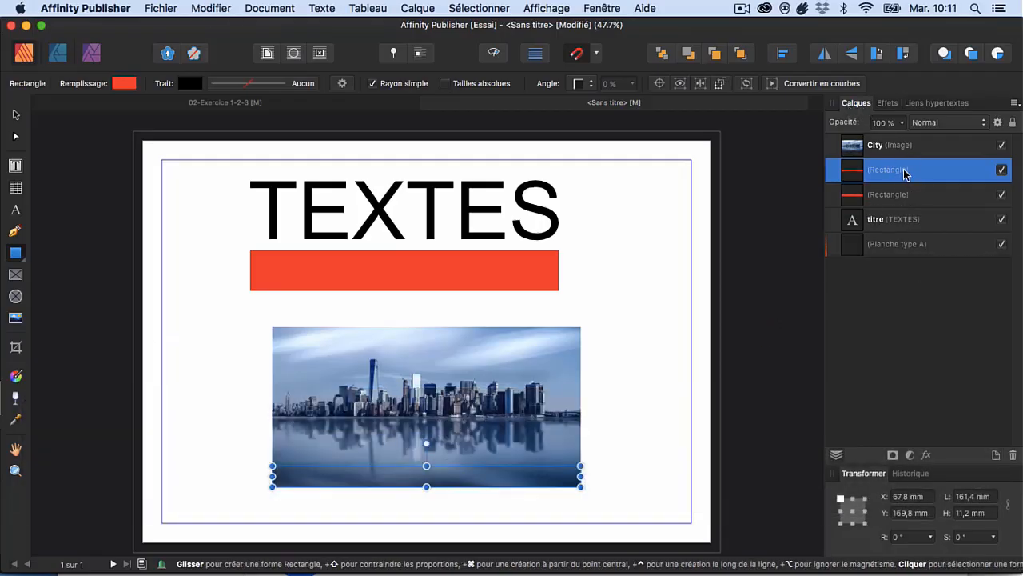
double_click(903, 169)
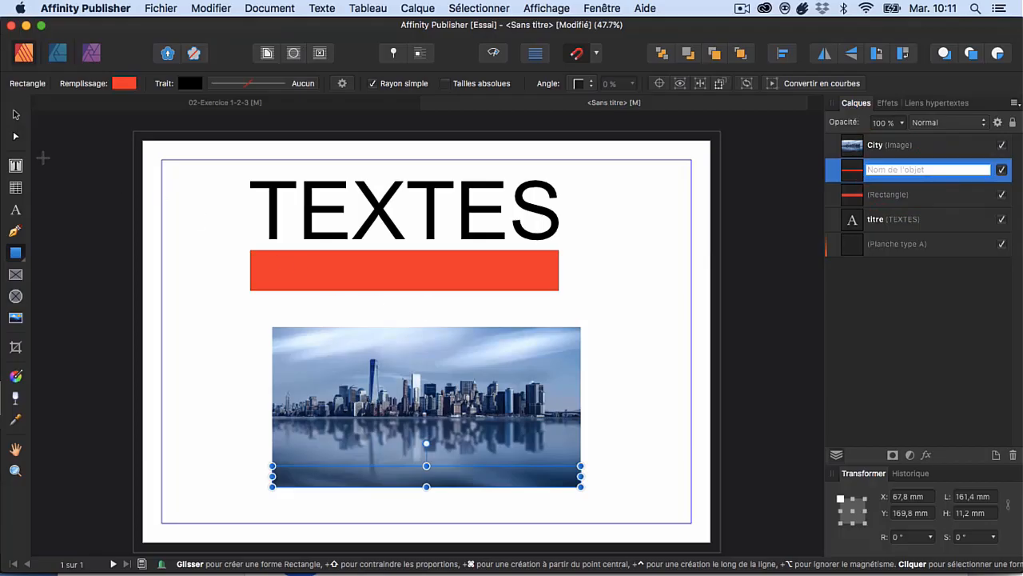
Step: Shift the larger red rectangle and the TEXTES title to align with the City image, placing the title at about Y 35 mm
click(16, 115)
click(208, 225)
click(345, 379)
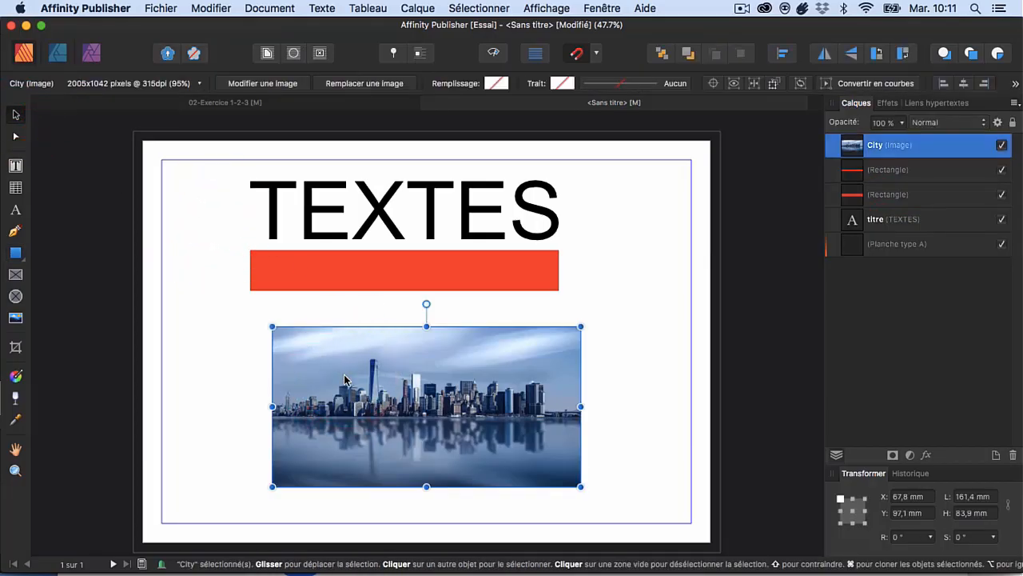
drag(405, 274, 427, 278)
drag(467, 204, 483, 235)
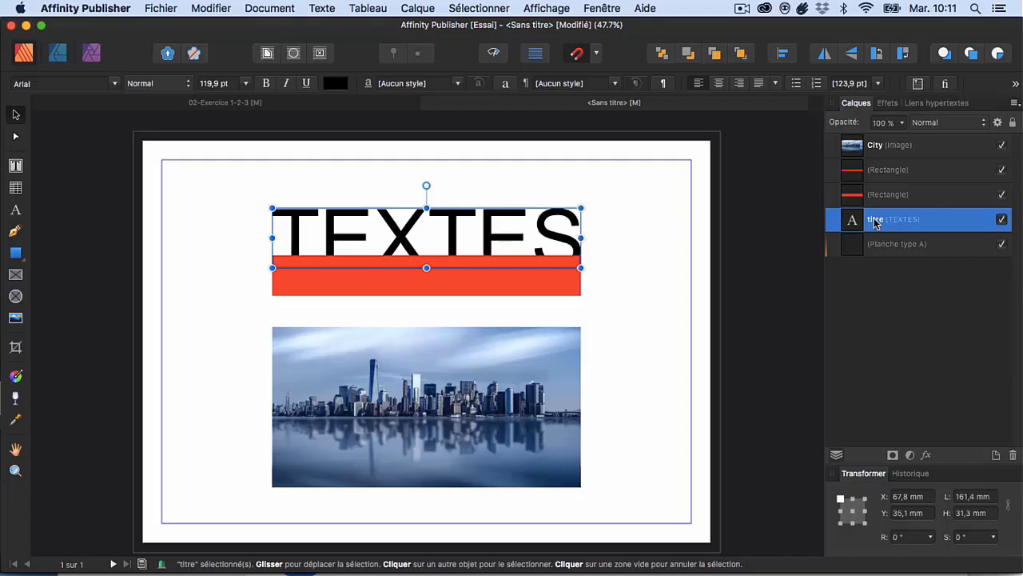
click(640, 329)
click(534, 361)
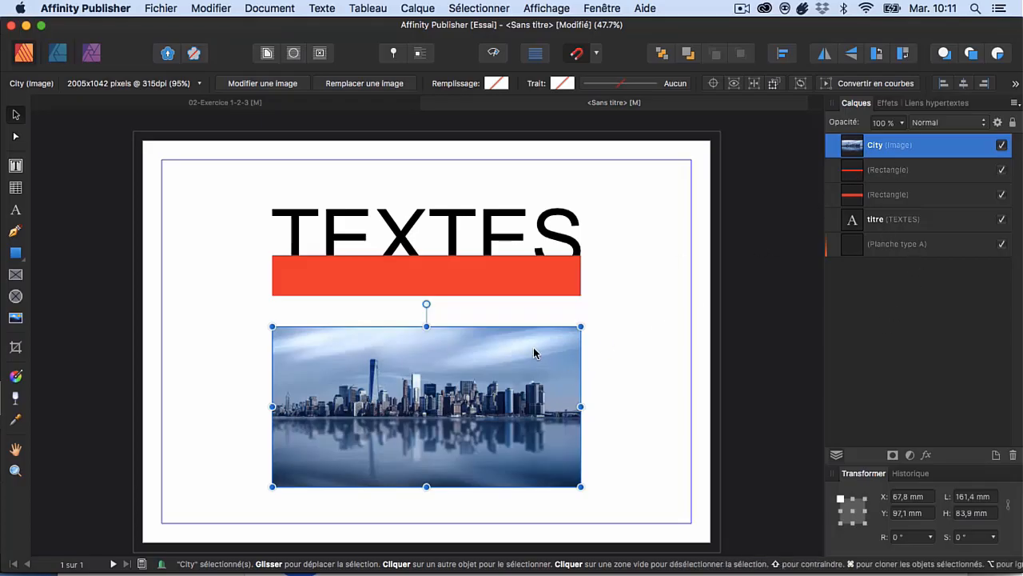
drag(553, 379, 516, 388)
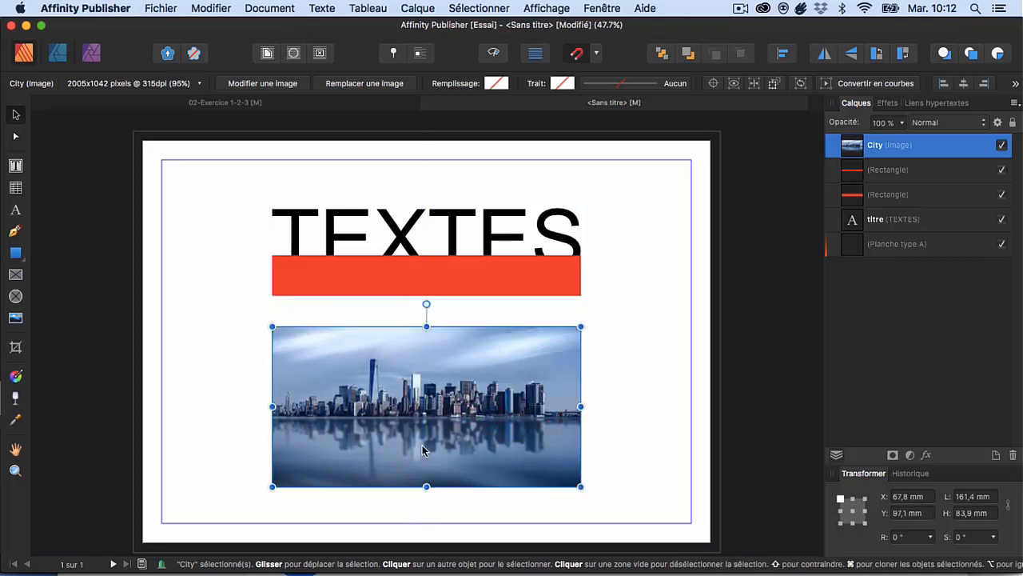
Step: Move the thin rectangle's layer above the City layer so it stacks on top of the image
click(903, 171)
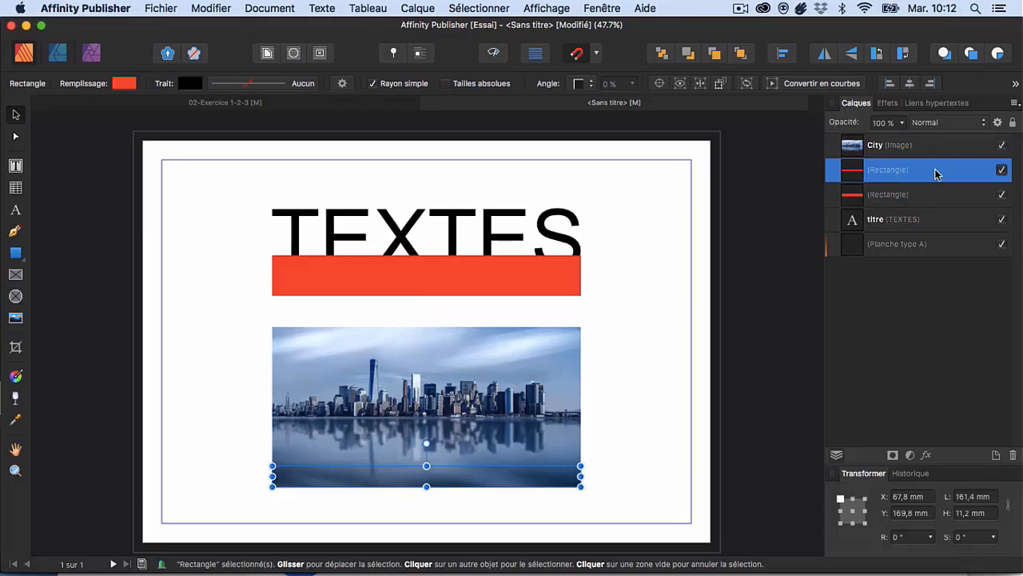
drag(935, 175, 929, 143)
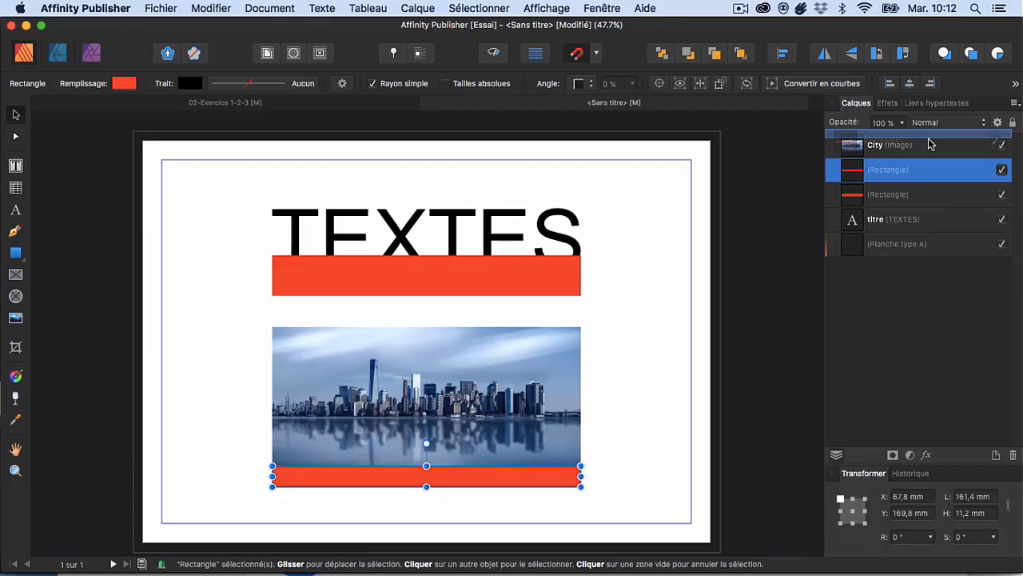
drag(928, 139, 928, 139)
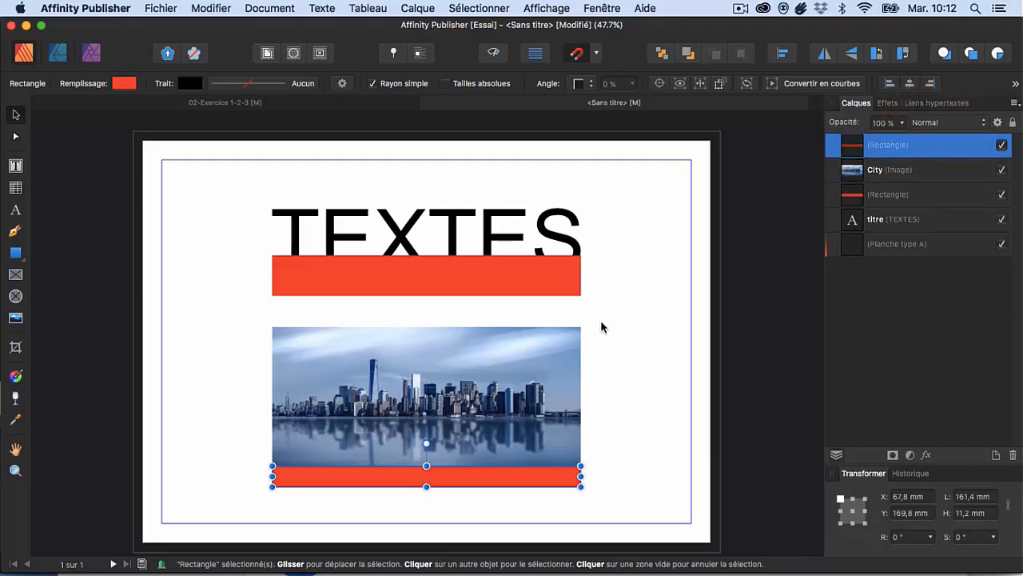
Step: Move the larger red rectangle down to about Y 87 mm over the image's upper edge and nest its layer inside the thin rectangle's layer
drag(538, 288, 505, 338)
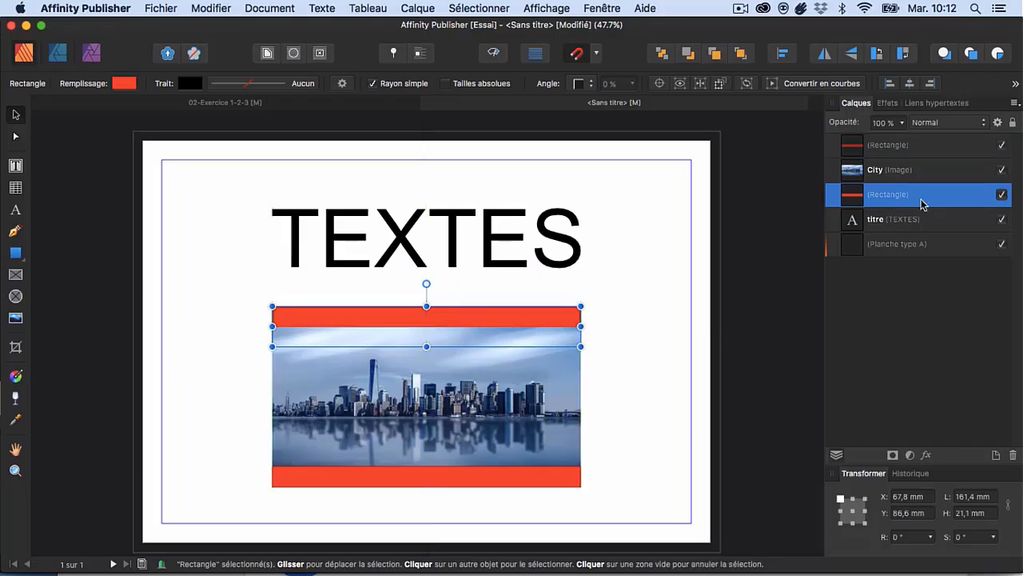
drag(923, 201, 885, 162)
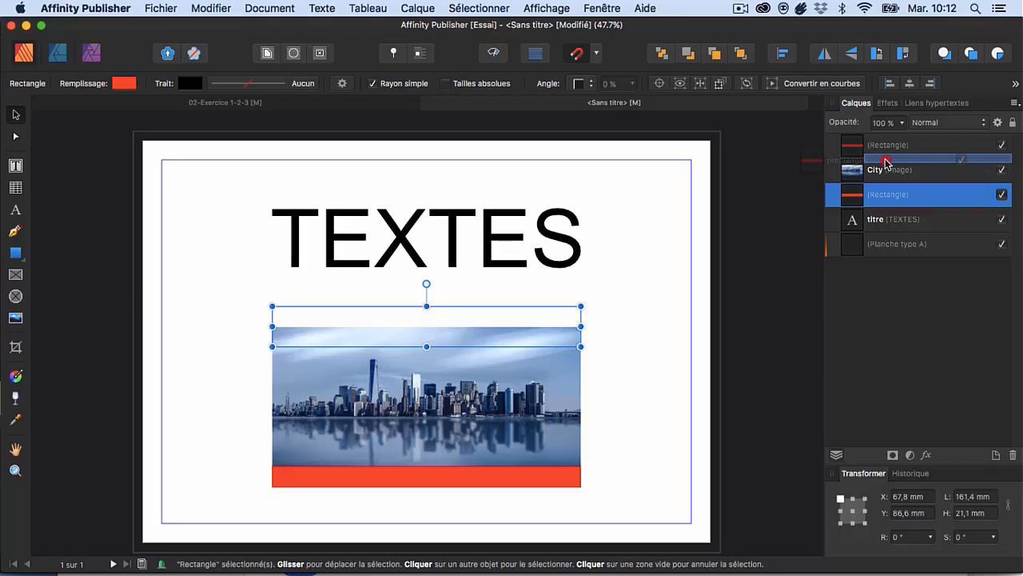
drag(885, 162, 861, 164)
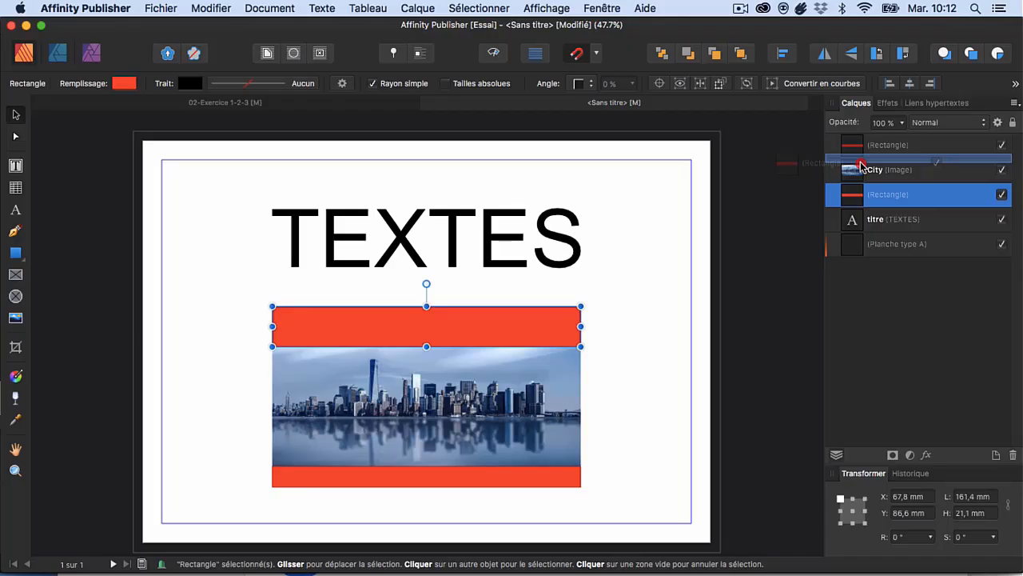
drag(861, 164, 874, 162)
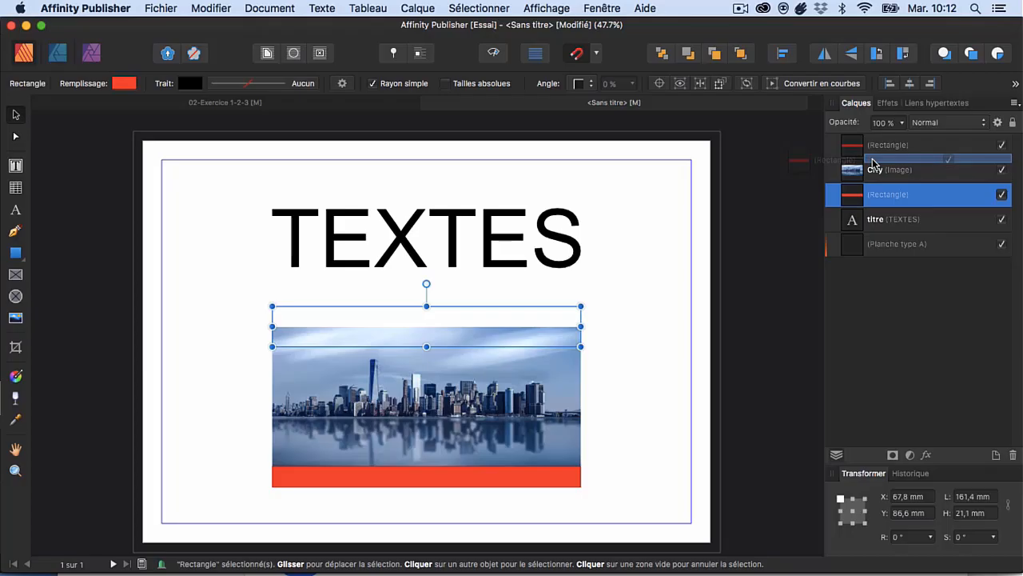
drag(874, 162, 870, 160)
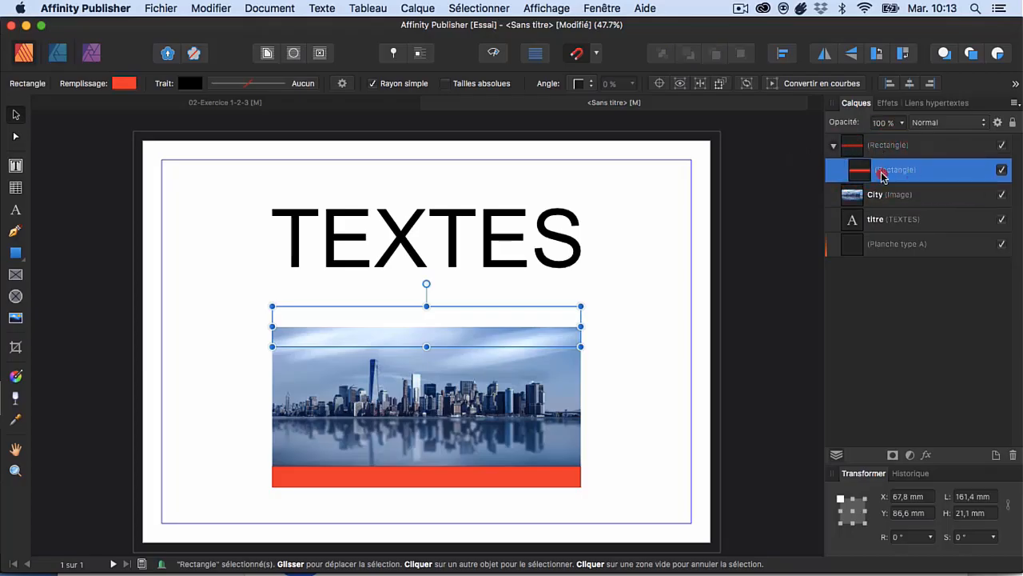
Step: Place the larger rectangle's layer unnested directly above City and move the rectangle across the image to about Y 115 mm
drag(882, 175, 846, 180)
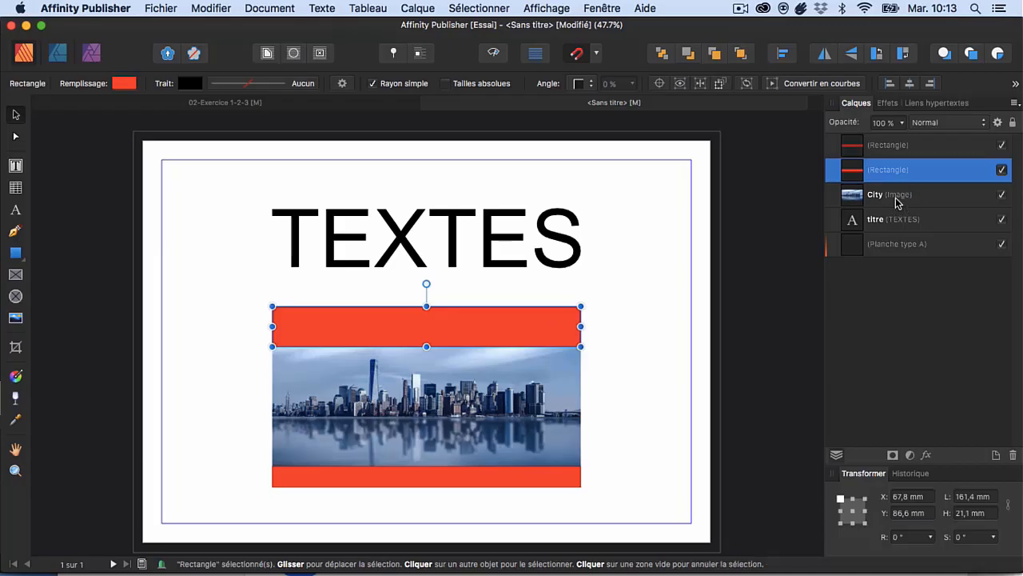
drag(528, 333, 529, 388)
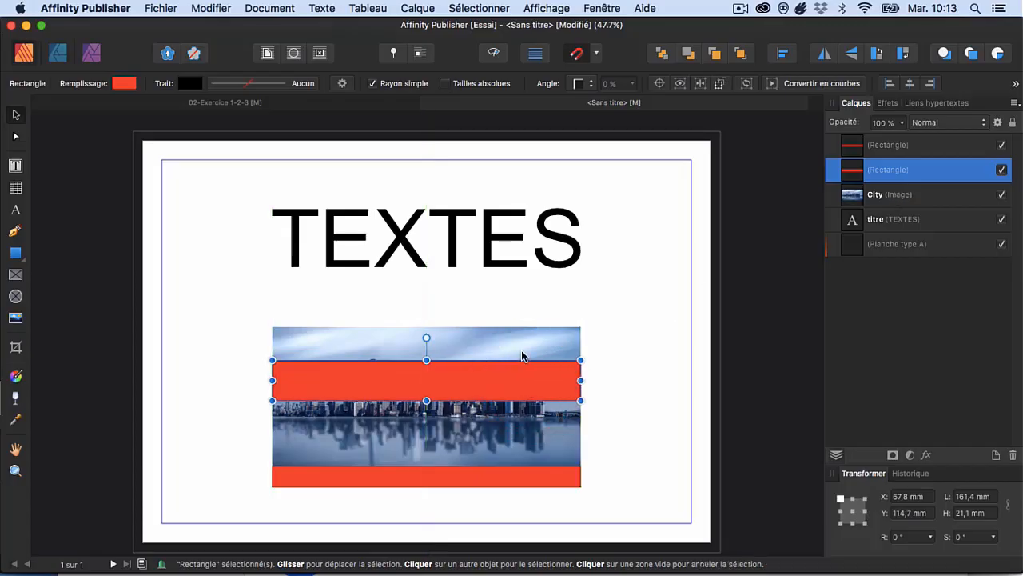
Step: Try nesting the City layer inside the larger rectangle's layer to clip the image, and undo it
drag(912, 196, 892, 184)
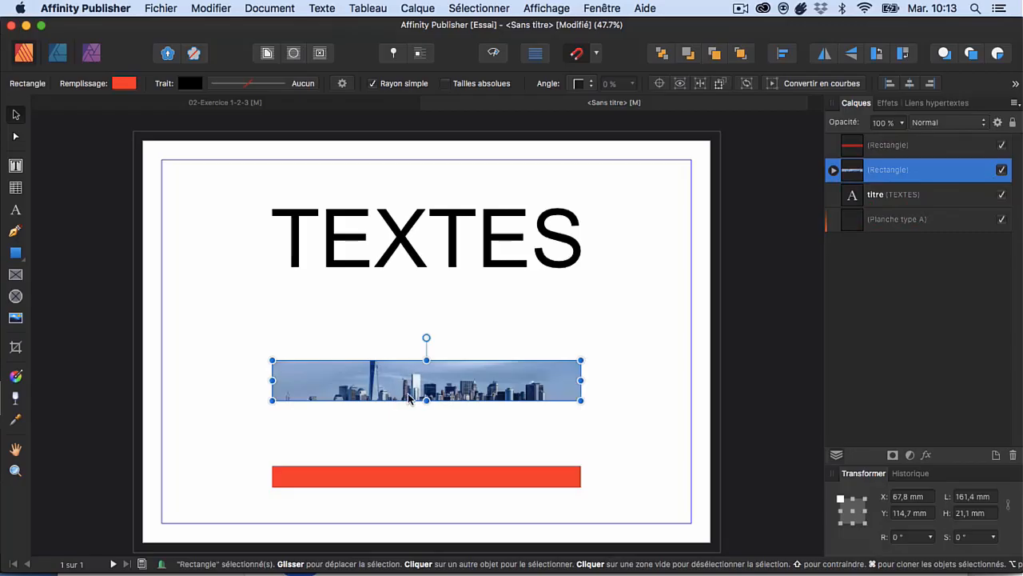
key(super+z)
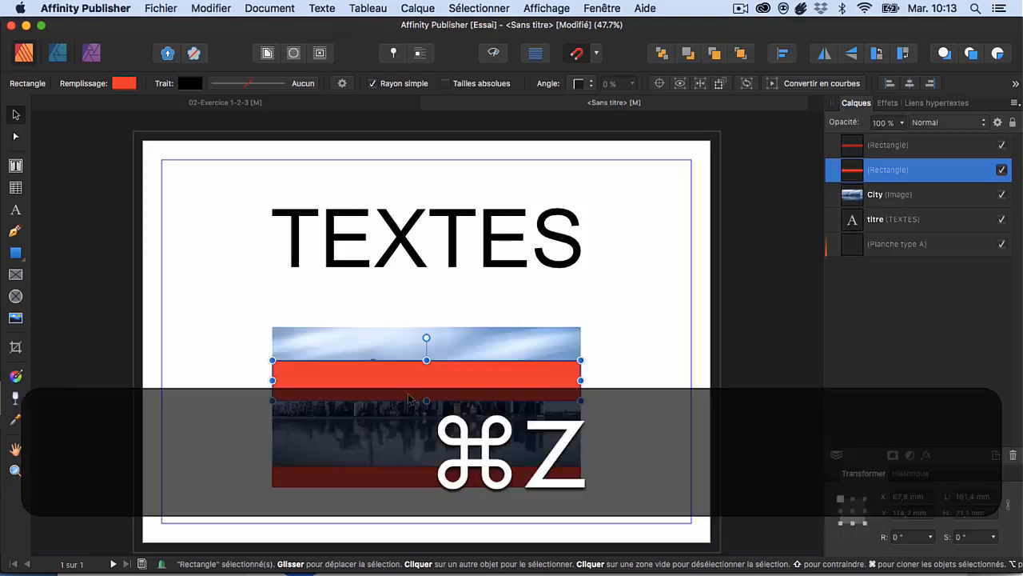
Step: Move the larger rectangle clear of the image to about Y 71 mm and try nesting the City layer inside it, taking it back out
drag(475, 379, 475, 299)
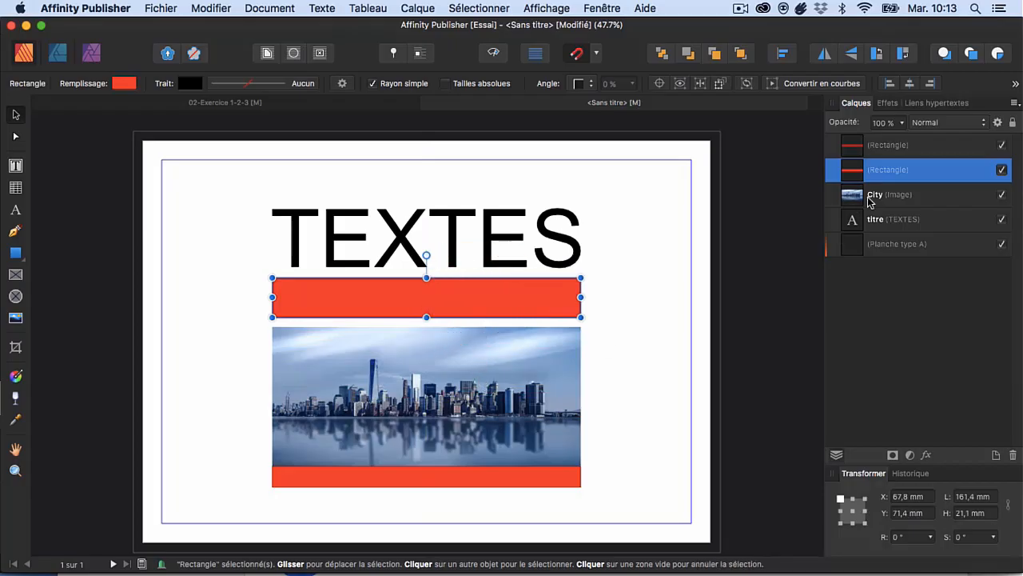
drag(904, 196, 903, 189)
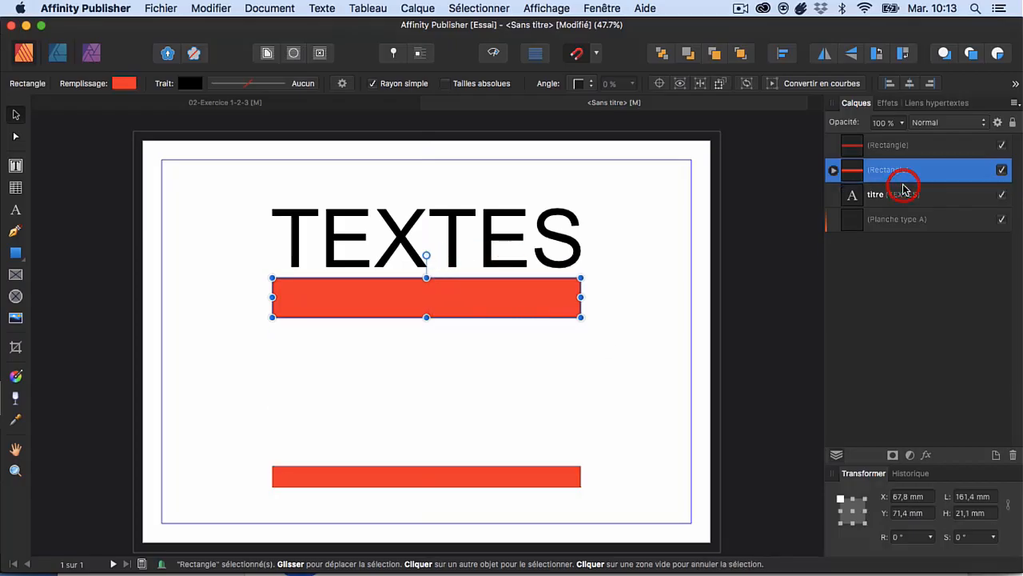
click(670, 363)
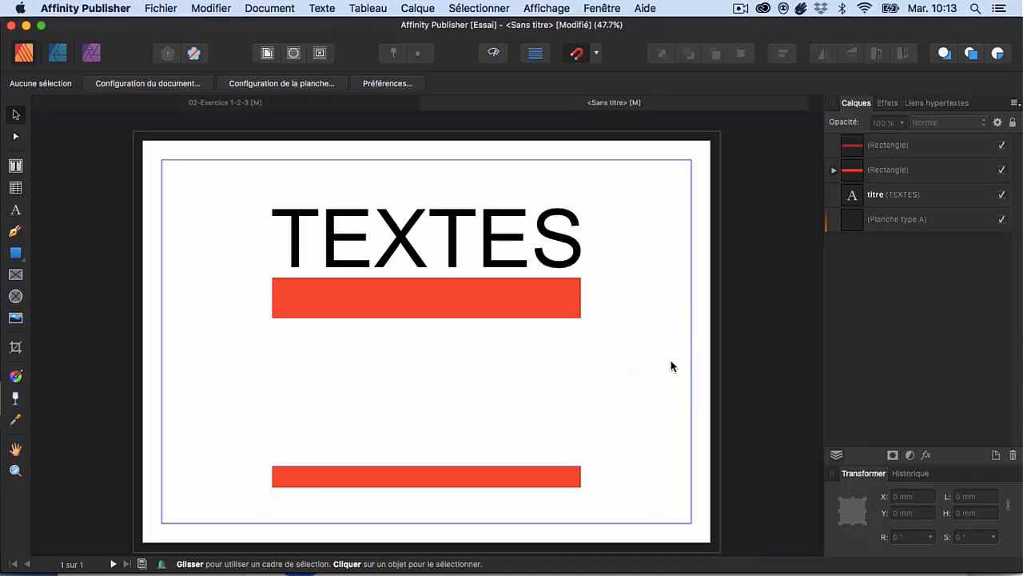
click(834, 170)
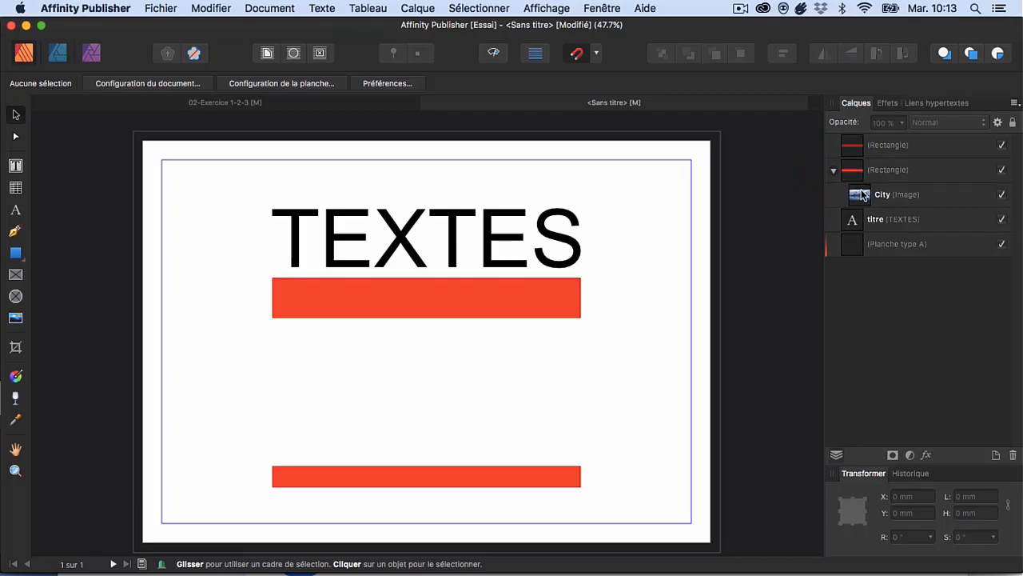
drag(869, 197, 869, 183)
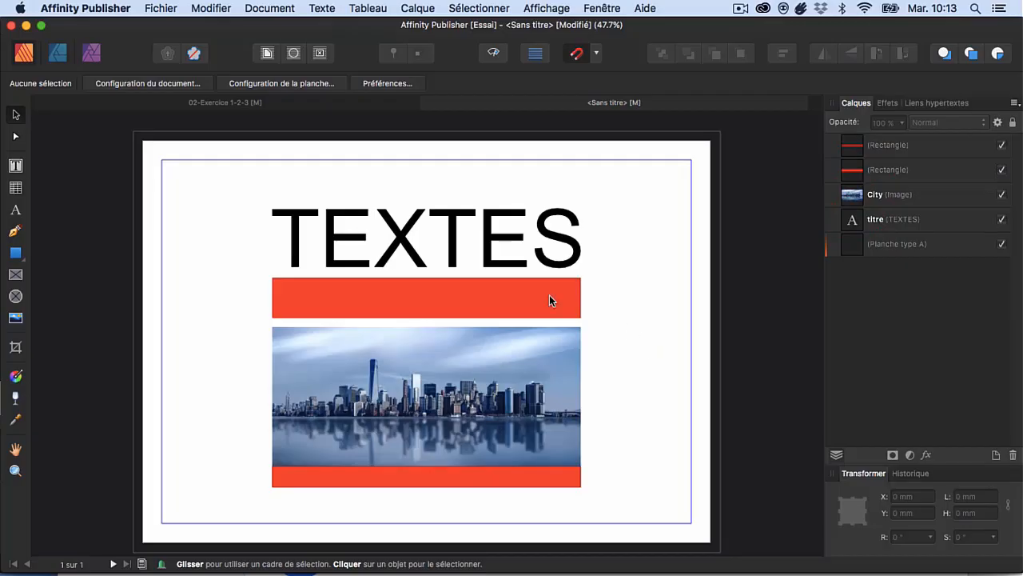
Step: Move the larger rectangle to about Y 56 mm over the title and nest its layer inside the titre layer, placed above City
drag(549, 300, 548, 269)
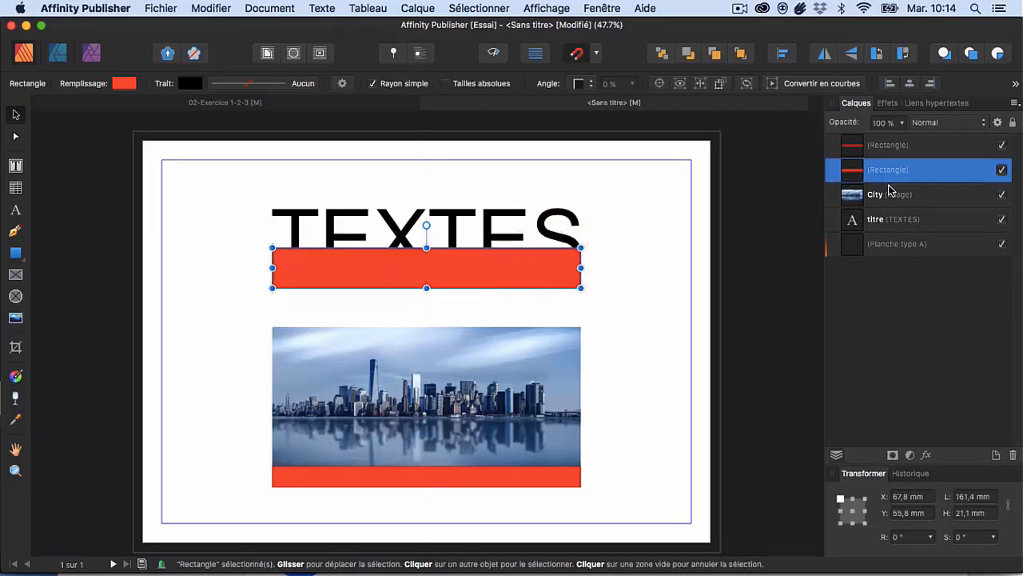
mouse_move(904, 221)
mouse_down()
mouse_move(893, 164)
mouse_move(852, 164)
mouse_up()
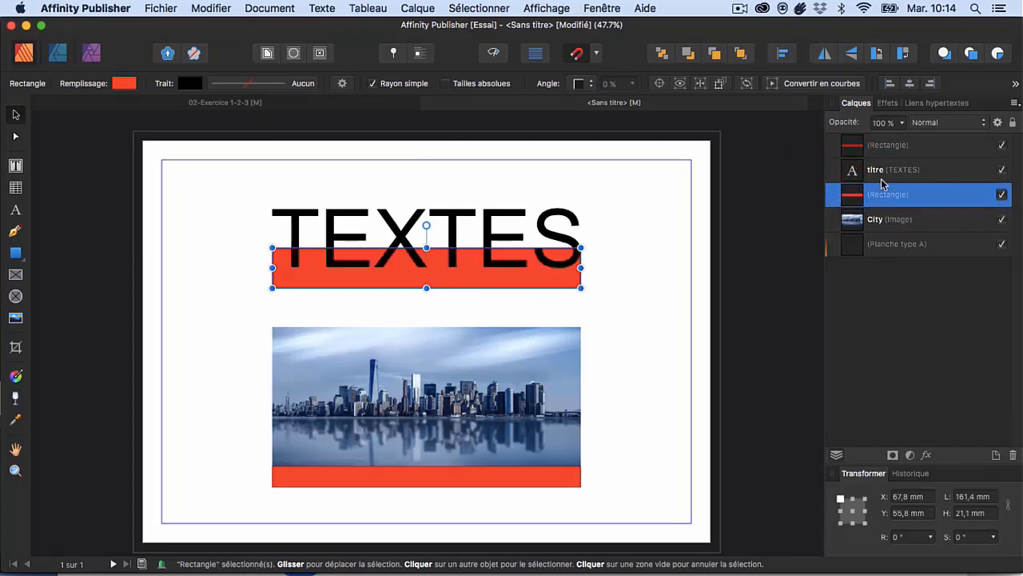
mouse_move(895, 194)
mouse_down()
mouse_move(861, 179)
mouse_move(861, 188)
mouse_move(886, 182)
mouse_up()
click(623, 317)
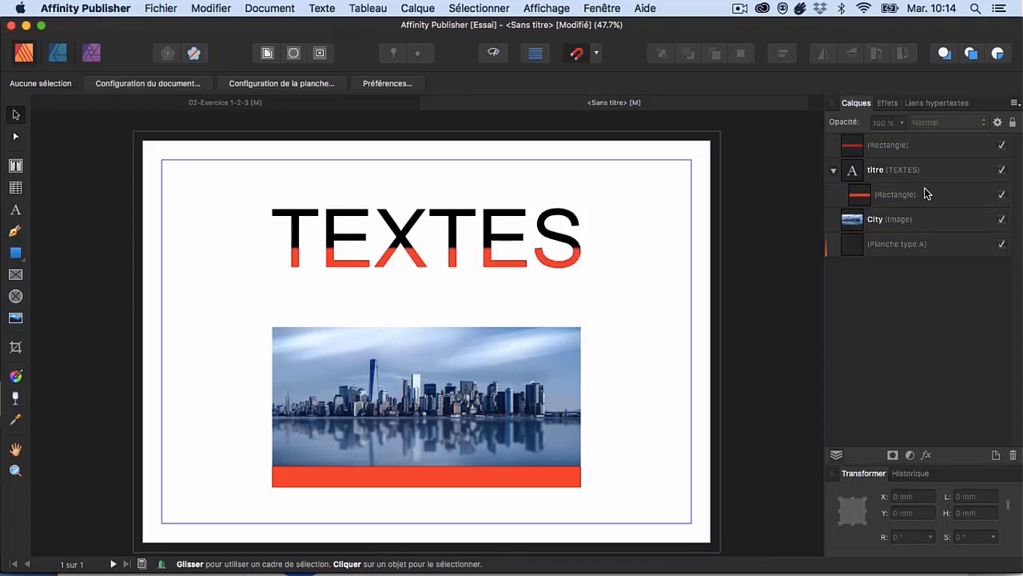
Step: Take the rectangle's layer out of titre to sit above it, and move the title up to about Y 19 mm, clear of the rectangle
drag(916, 194, 866, 163)
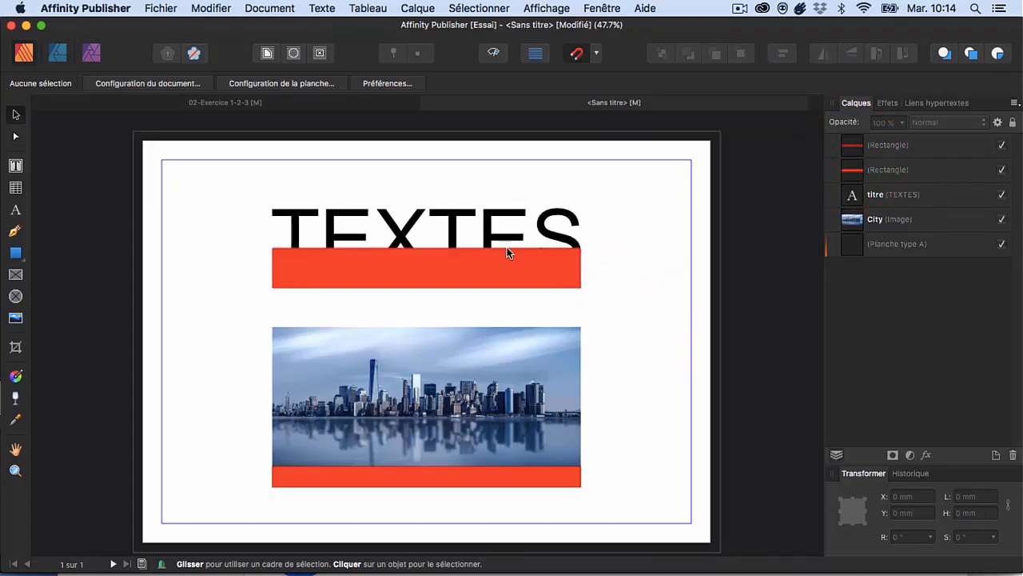
drag(490, 238, 488, 208)
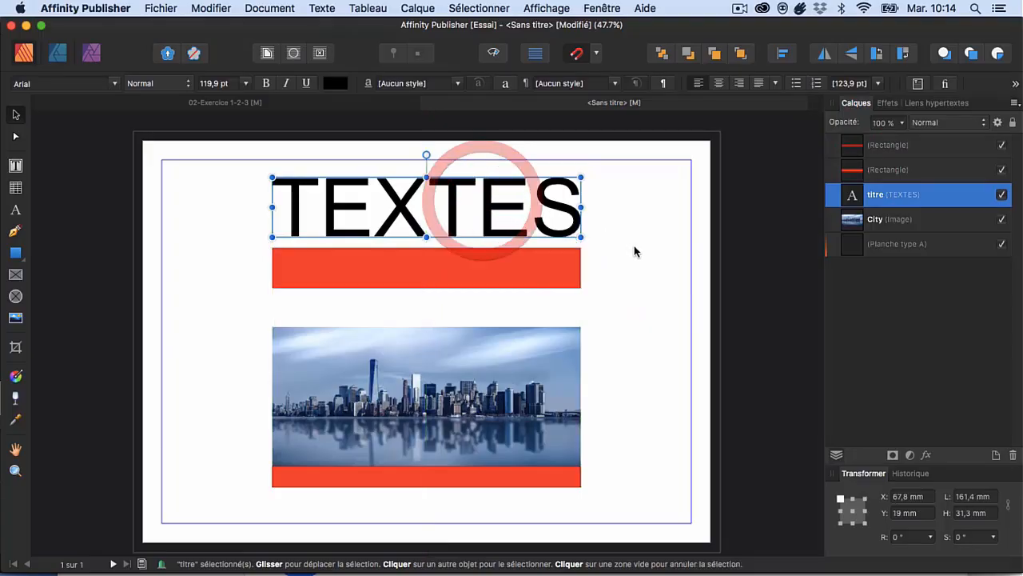
click(634, 251)
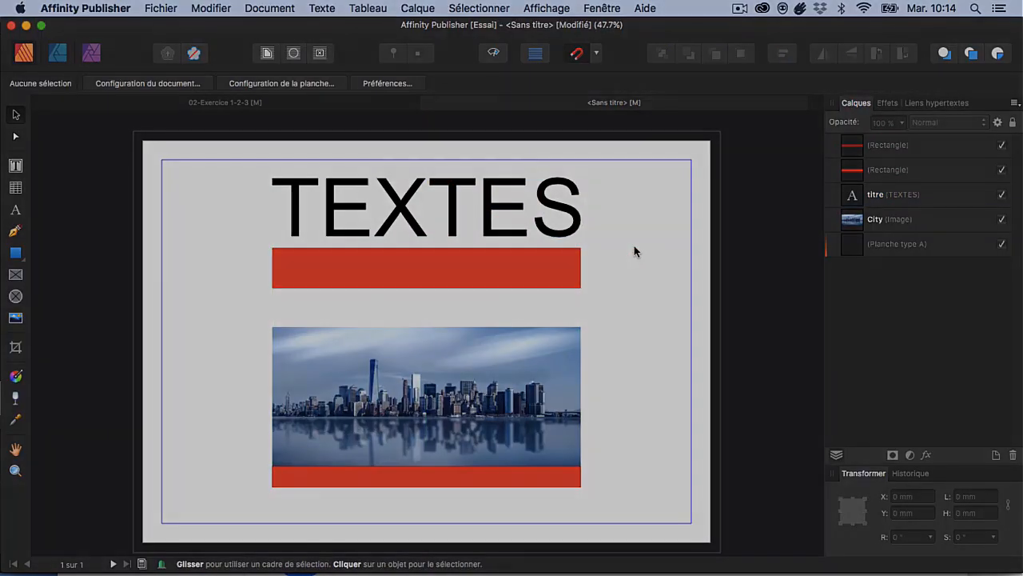